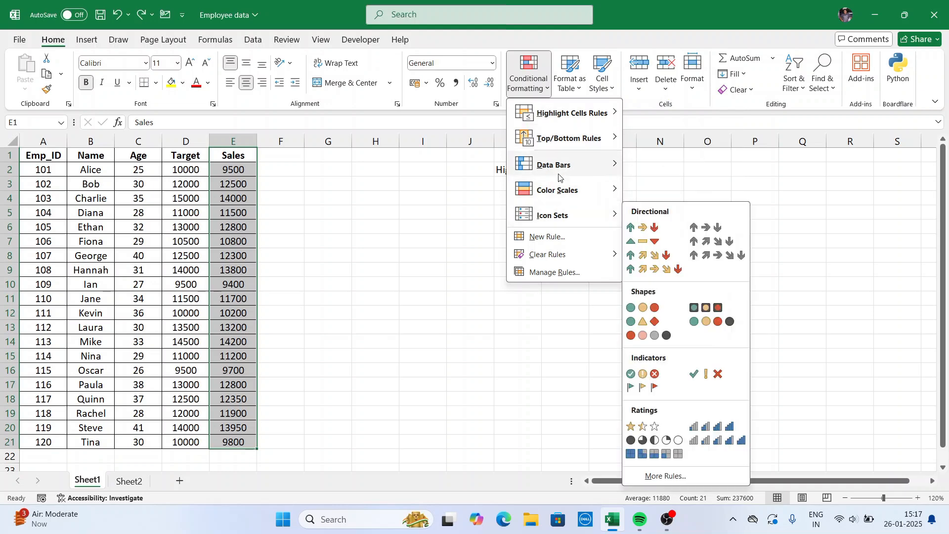
{"action": "mouse_move", "coordinate": [567, 121]}
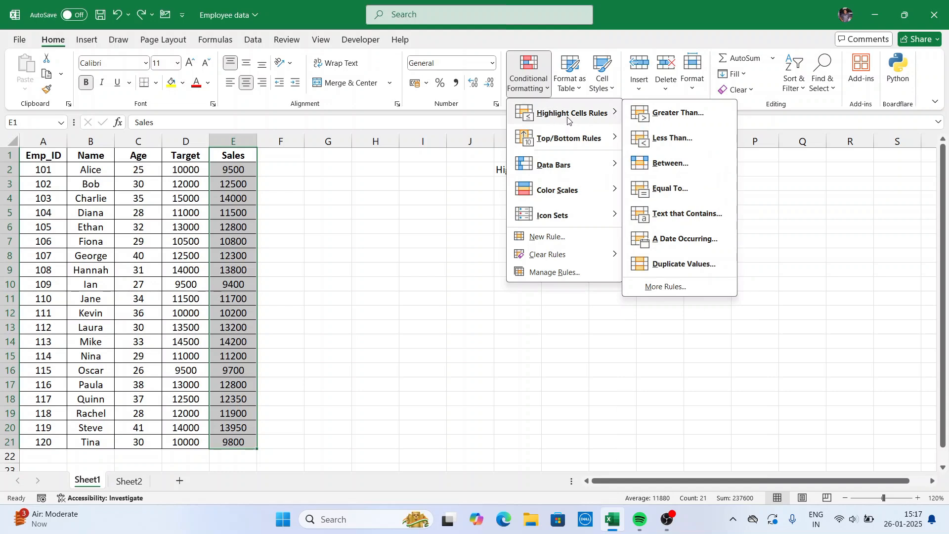
{"action": "mouse_move", "coordinate": [576, 148]}
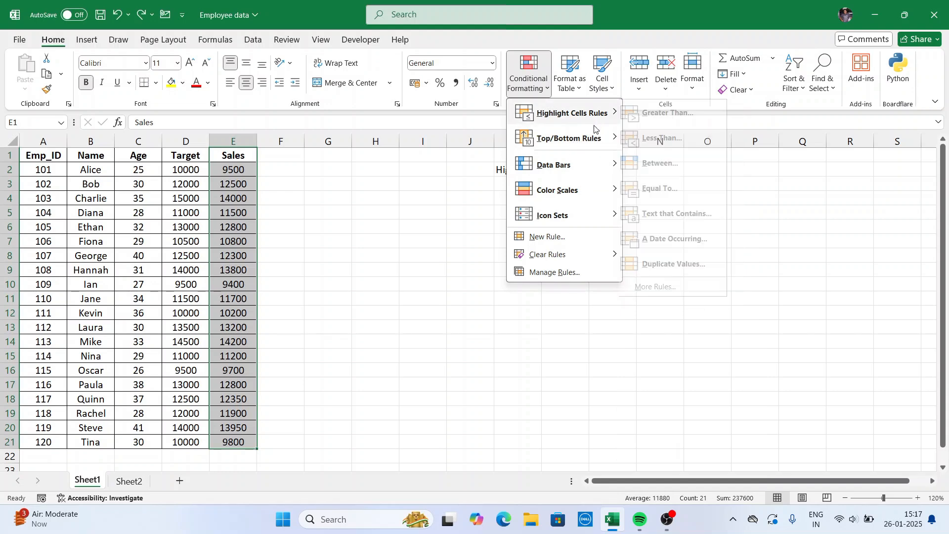
{"action": "mouse_move", "coordinate": [577, 170]}
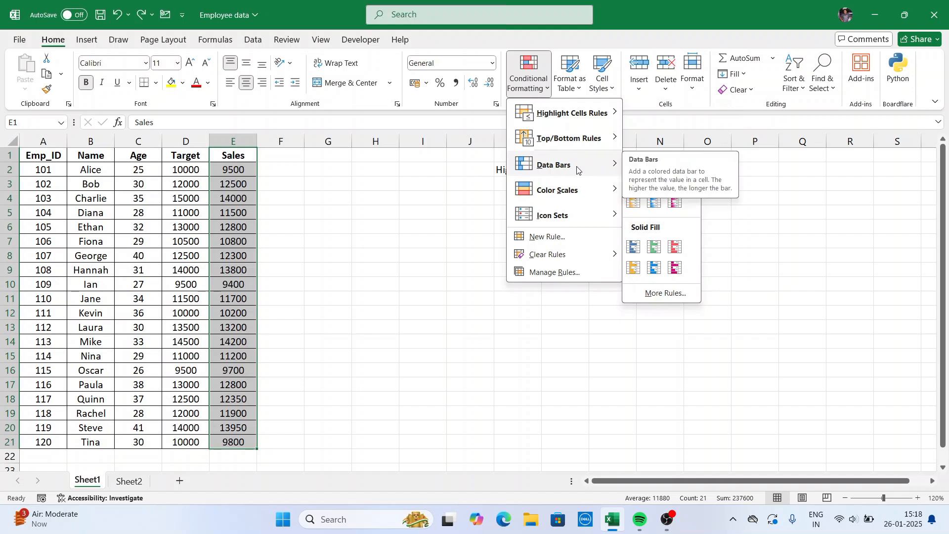
{"action": "mouse_move", "coordinate": [569, 217]}
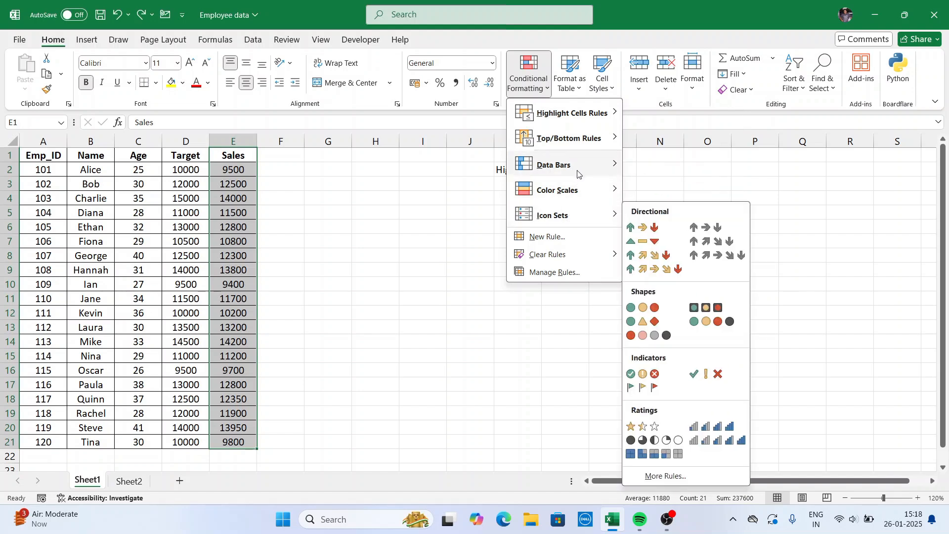
{"action": "left_click", "coordinate": [347, 263]}
{"action": "left_click", "coordinate": [227, 254]}
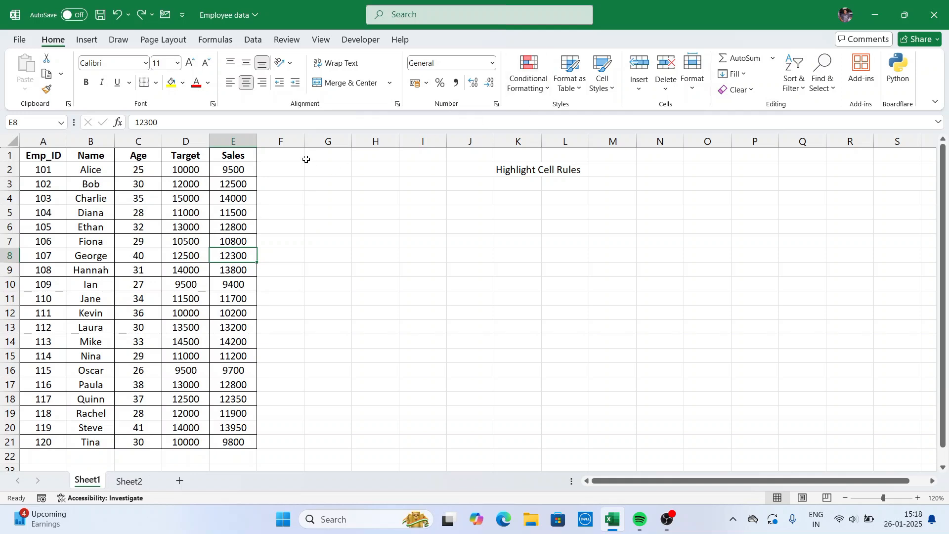
Apply red gradient-fill data bars to the Sales column, including its header (E1:E21).
{"action": "left_click", "coordinate": [236, 162]}
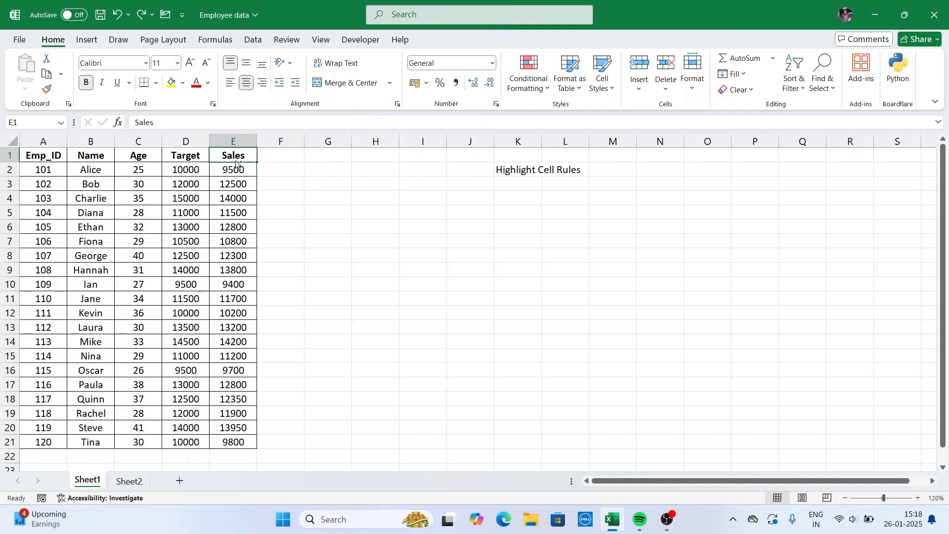
{"action": "key", "text": "ctrl+shift+Down"}
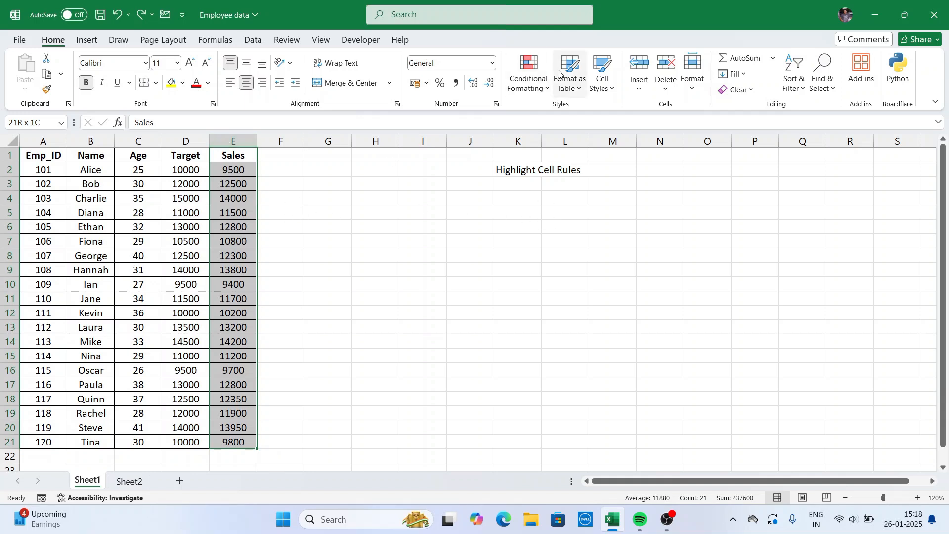
{"action": "left_click", "coordinate": [549, 91]}
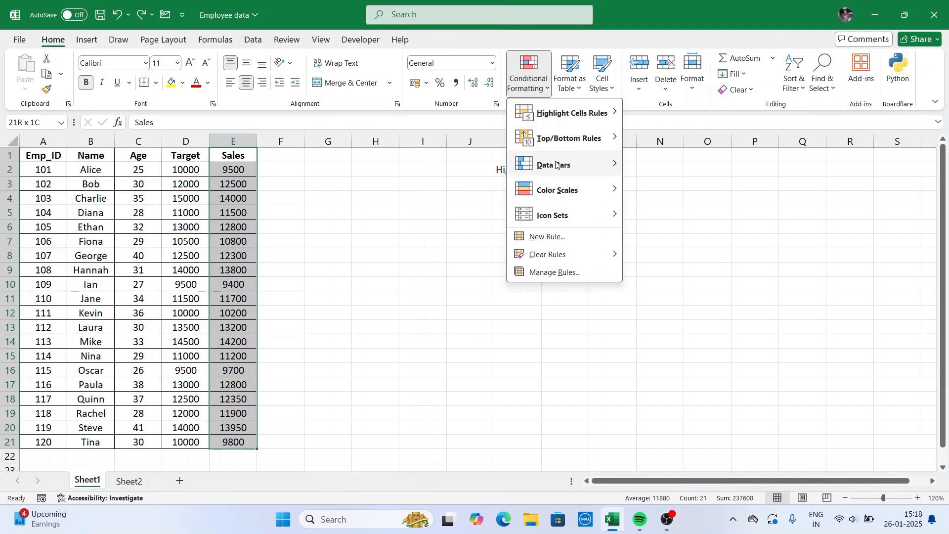
{"action": "mouse_move", "coordinate": [541, 144]}
{"action": "mouse_move", "coordinate": [557, 166]}
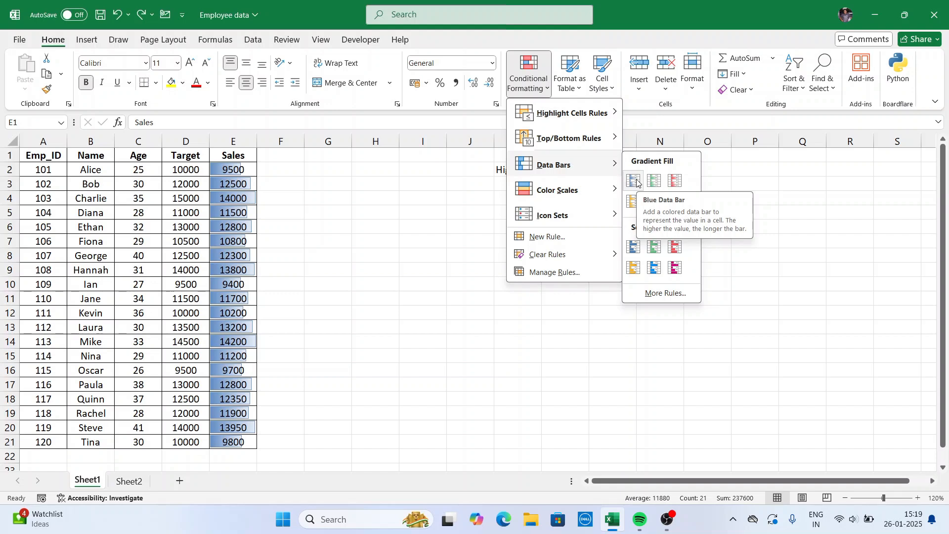
{"action": "left_click", "coordinate": [677, 185]}
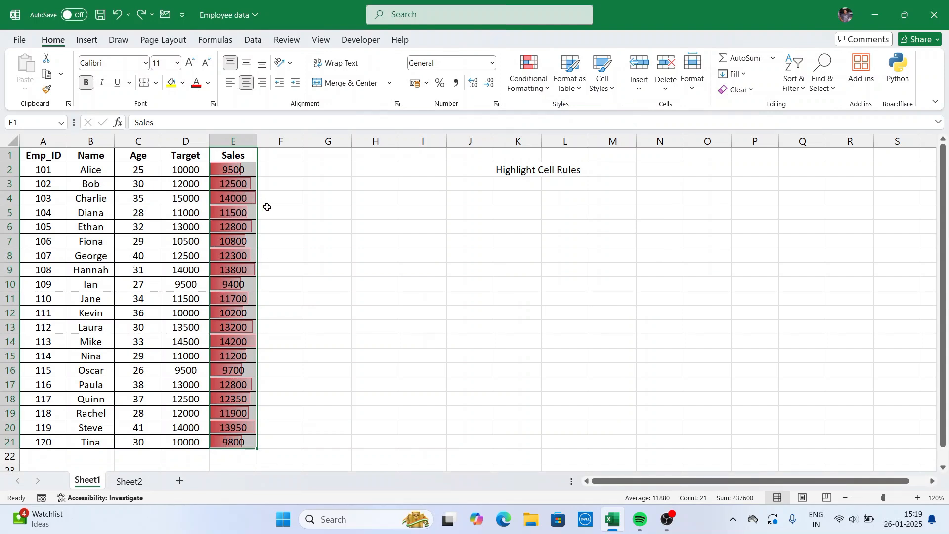
Compare the data bar lengths with the values in individual Sales cells, such as E3, E4, E14 and E16.
{"action": "left_click", "coordinate": [244, 228]}
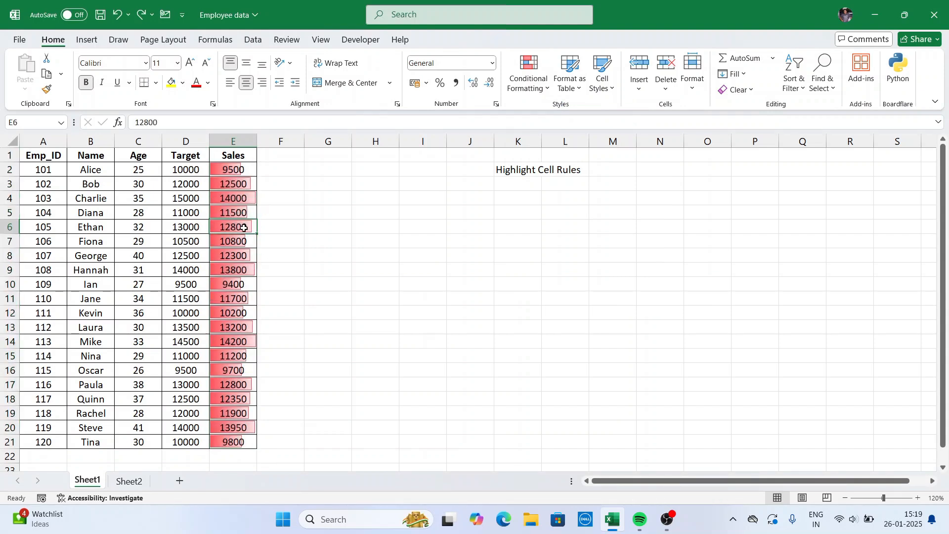
{"action": "left_click", "coordinate": [238, 167]}
{"action": "key", "text": "ctrl+shift+Down"}
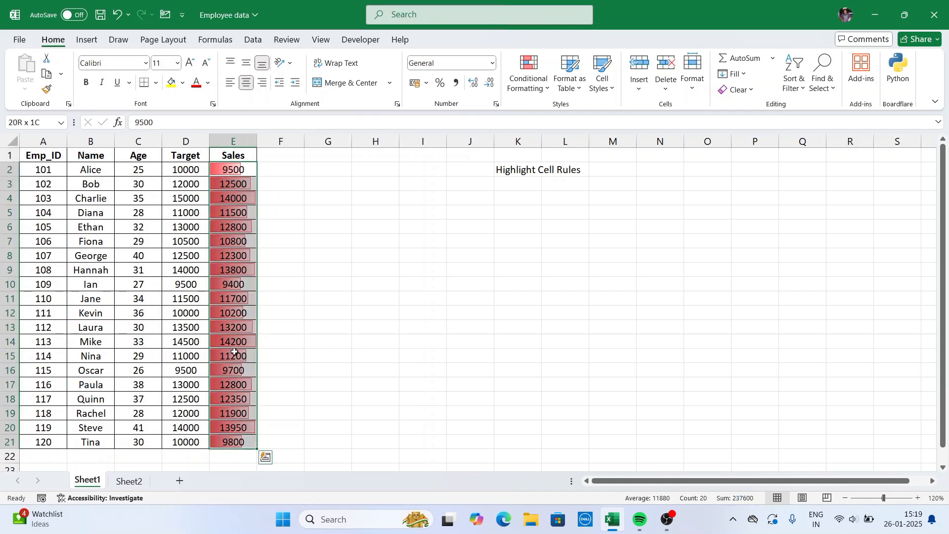
{"action": "left_click", "coordinate": [239, 237]}
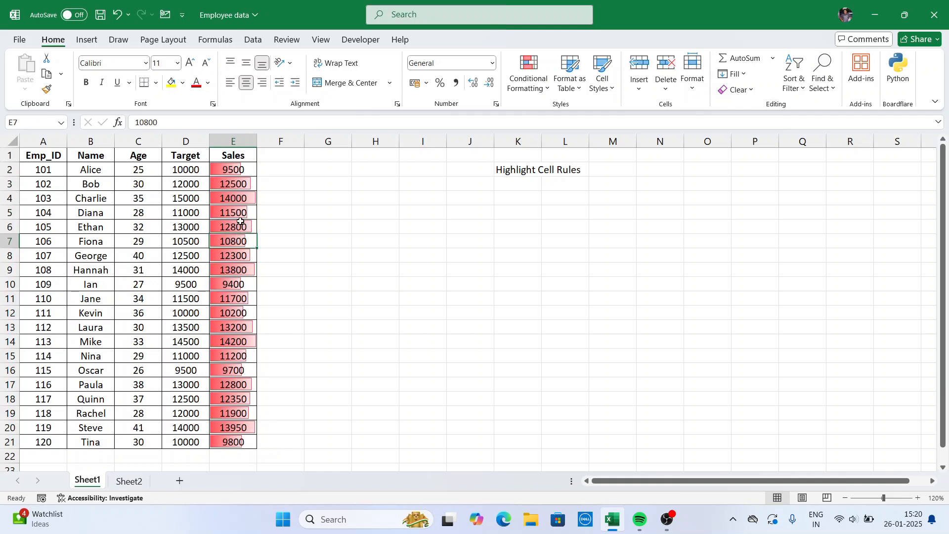
{"action": "left_click", "coordinate": [228, 184]}
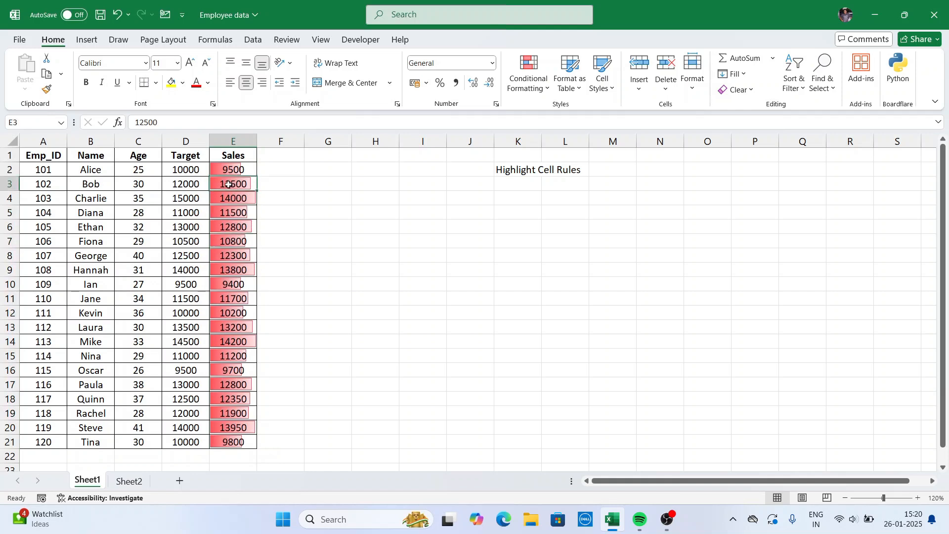
{"action": "left_click", "coordinate": [231, 201]}
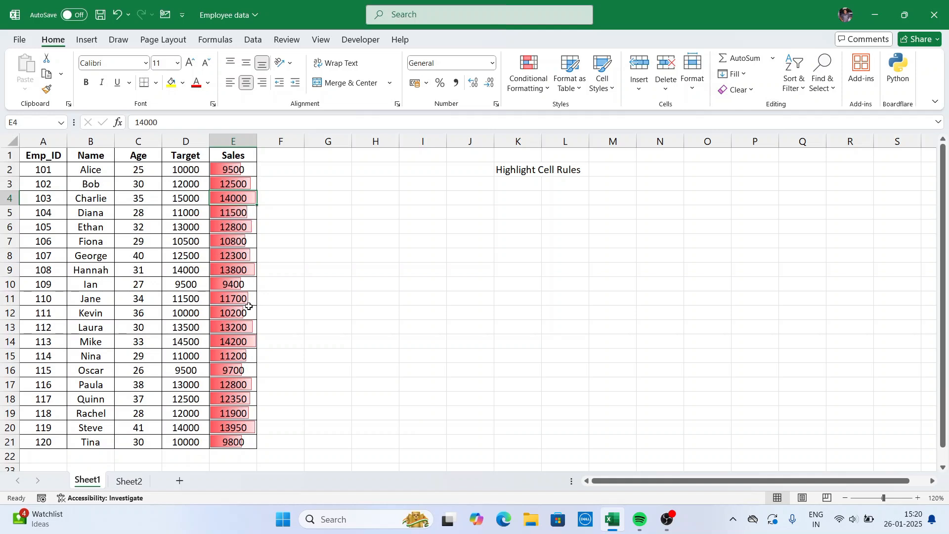
{"action": "left_click", "coordinate": [235, 370]}
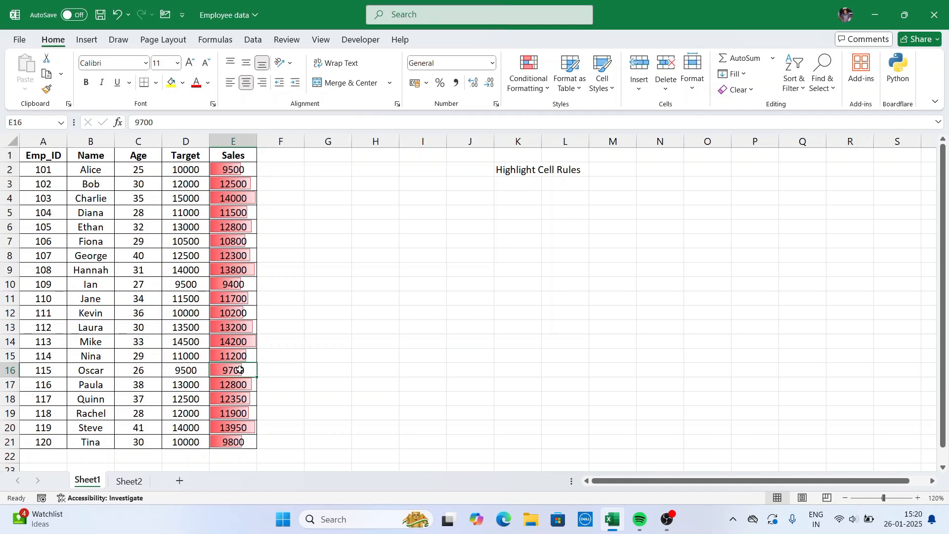
{"action": "left_click", "coordinate": [234, 341]}
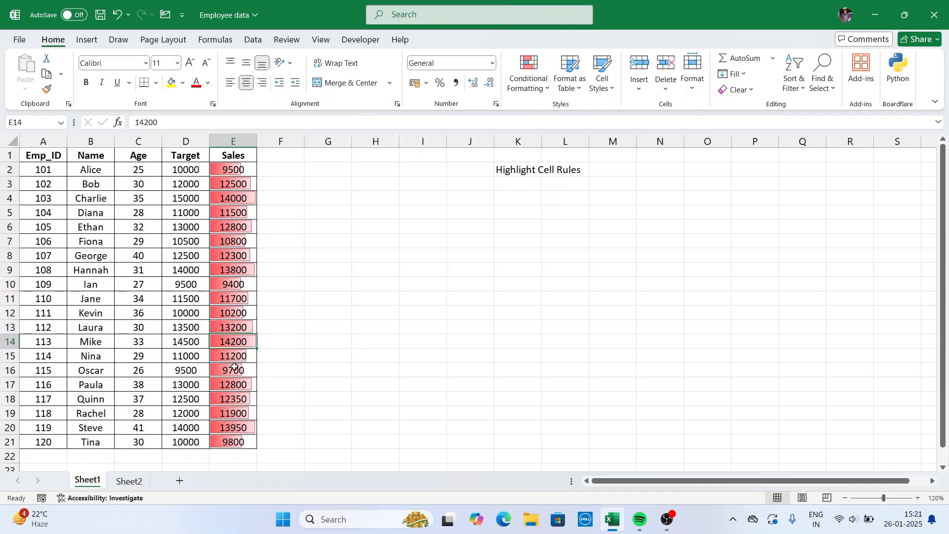
Edit the Sales column's data bar rule to show the bar only and apply the change.
{"action": "left_click", "coordinate": [240, 170]}
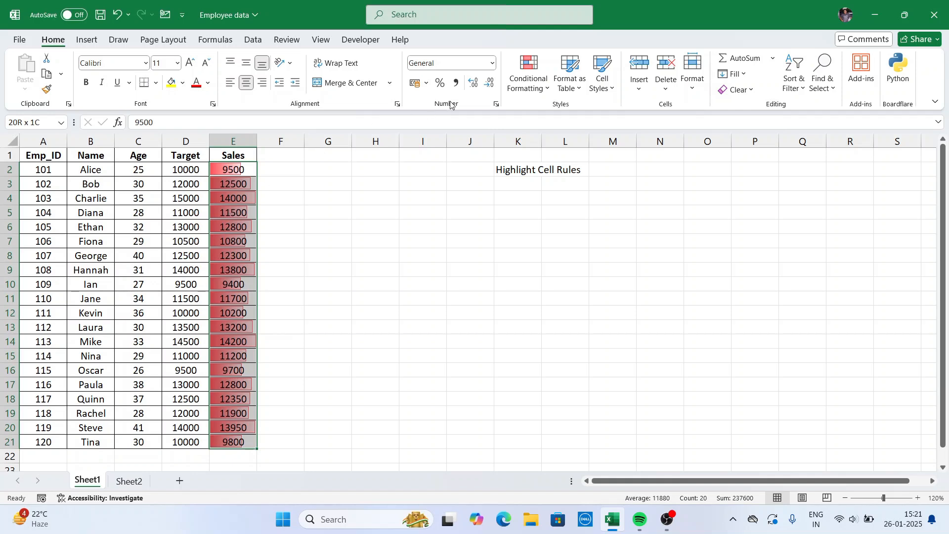
{"action": "left_click", "coordinate": [545, 92]}
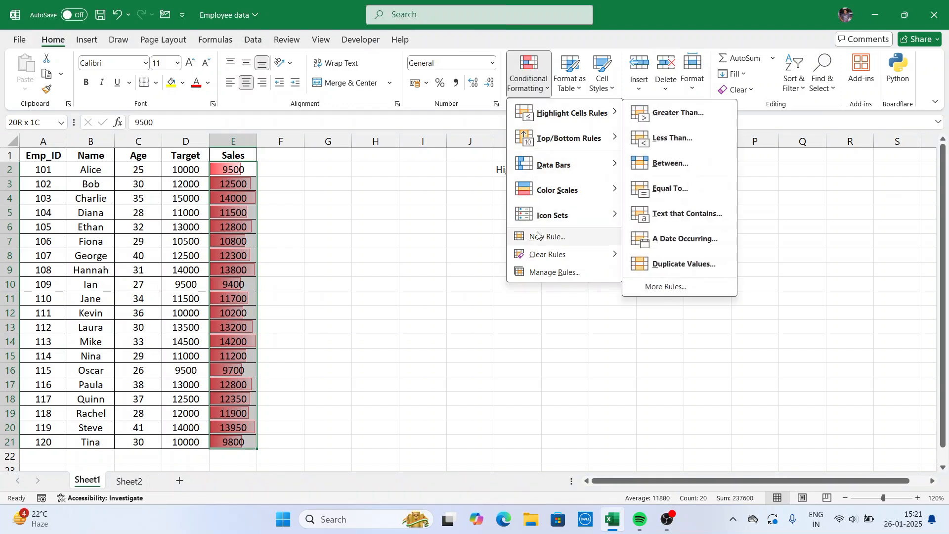
{"action": "left_click", "coordinate": [550, 274]}
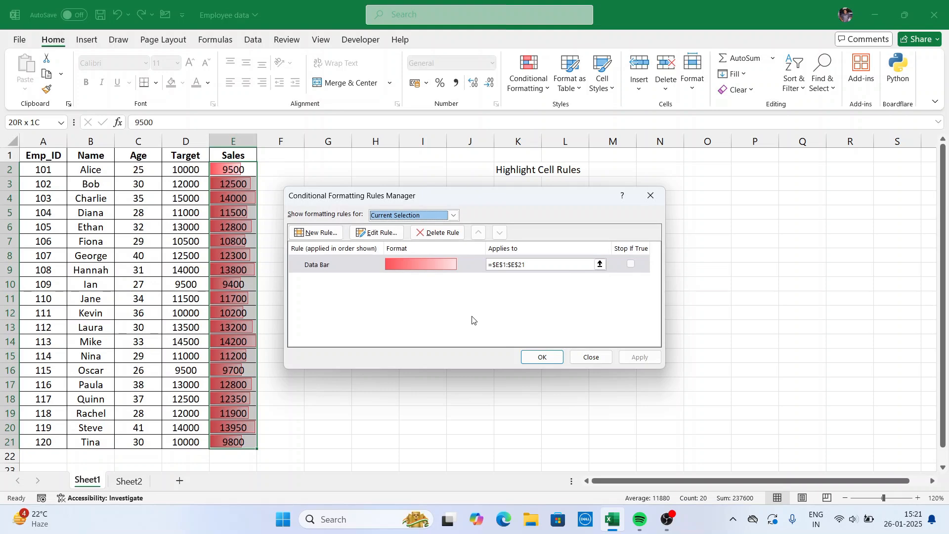
{"action": "left_click", "coordinate": [394, 235]}
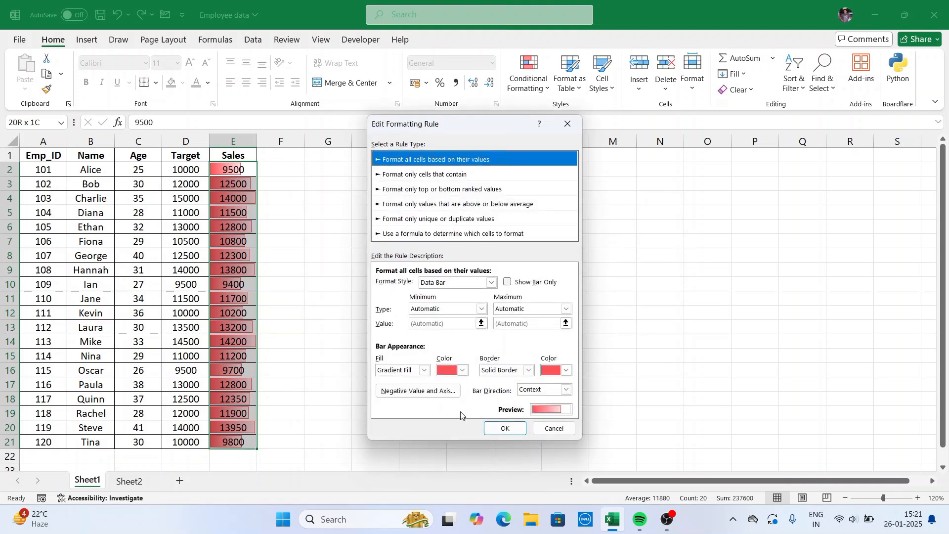
{"action": "left_click", "coordinate": [509, 282]}
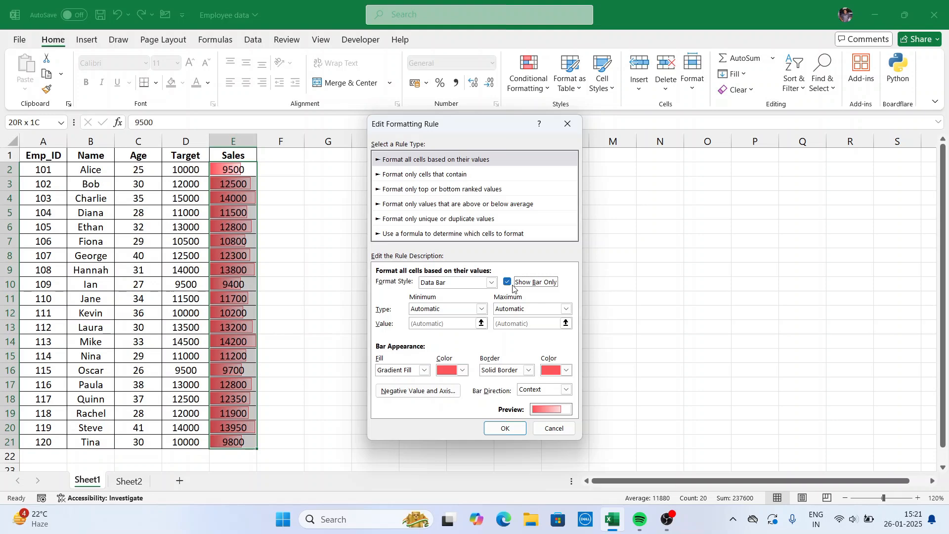
{"action": "left_click", "coordinate": [505, 428]}
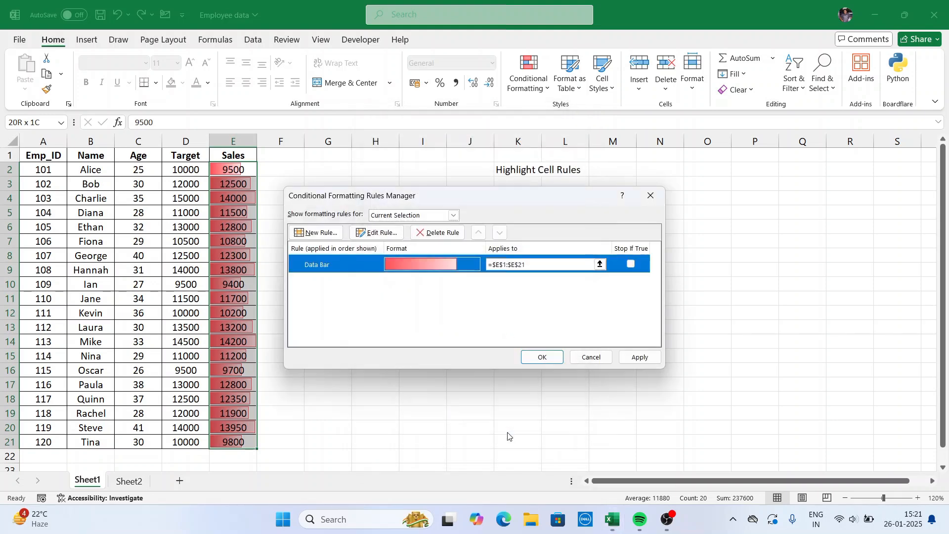
{"action": "left_click", "coordinate": [638, 359]}
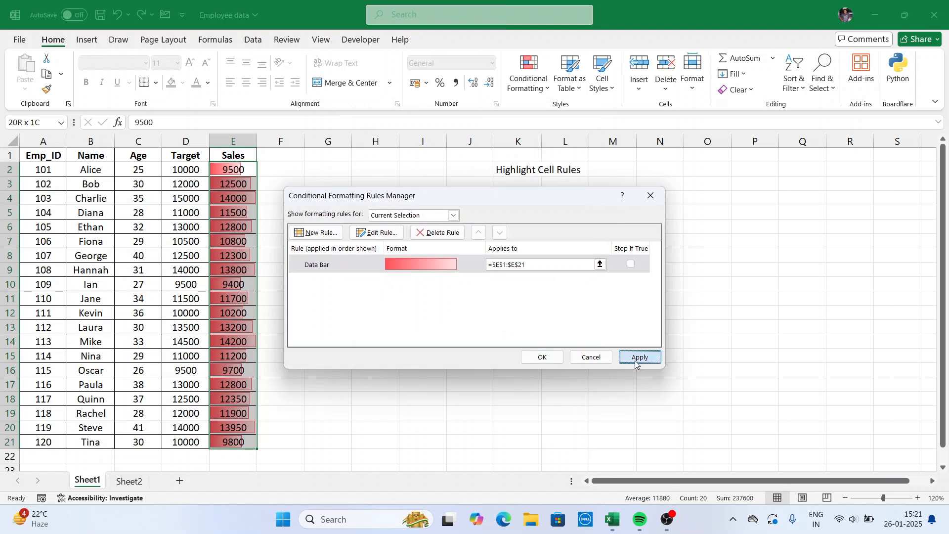
{"action": "left_click", "coordinate": [553, 360]}
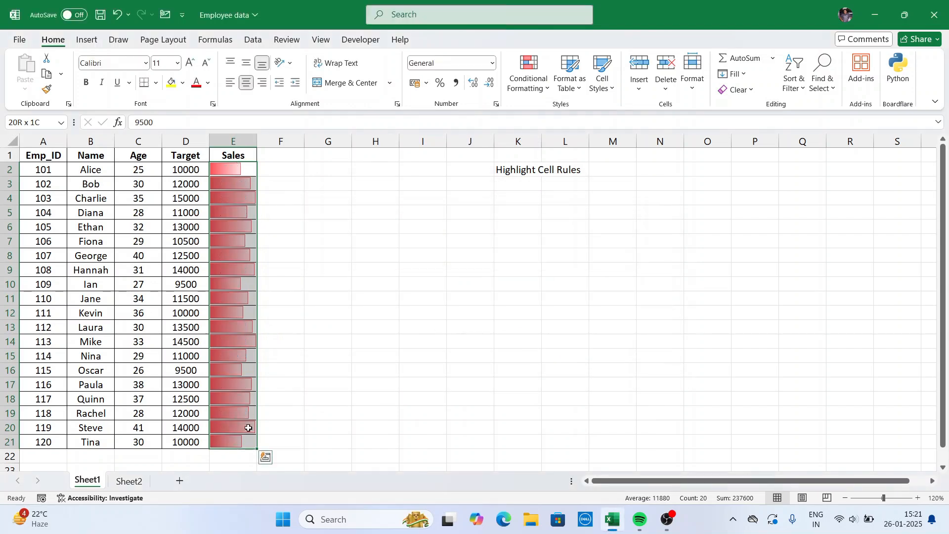
Go through the Sales cells between E2 and E16 to check the underlying values behind the bars.
{"action": "left_click", "coordinate": [234, 371]}
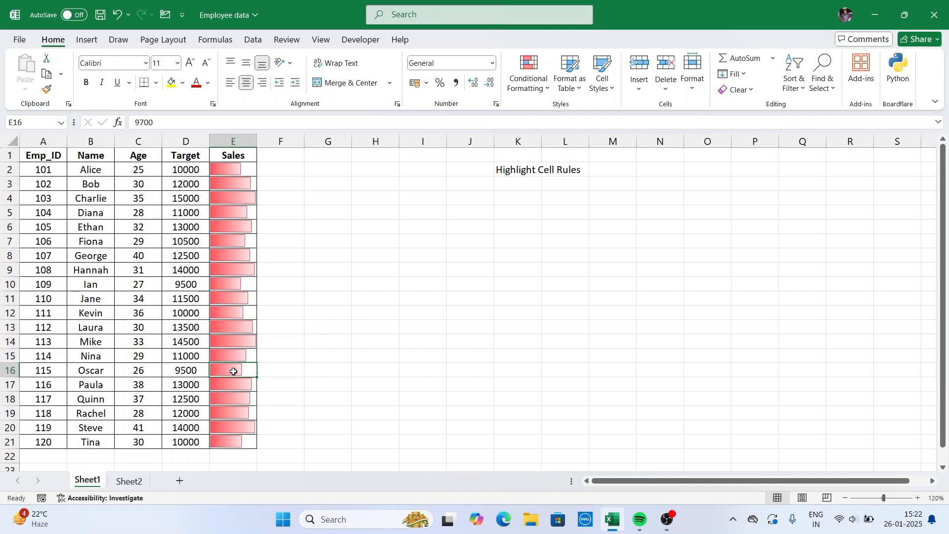
{"action": "key", "text": "Up"}
{"action": "key", "text": "Up"}
{"action": "key", "text": "Up"}
{"action": "key", "text": "Up"}
{"action": "key", "text": "Up"}
{"action": "key", "text": "Up"}
{"action": "key", "text": "Up"}
{"action": "key", "text": "Up"}
{"action": "key", "text": "Up"}
{"action": "key", "text": "Up"}
{"action": "key", "text": "Up"}
{"action": "key", "text": "Up"}
{"action": "key", "text": "Up"}
{"action": "key", "text": "Up"}
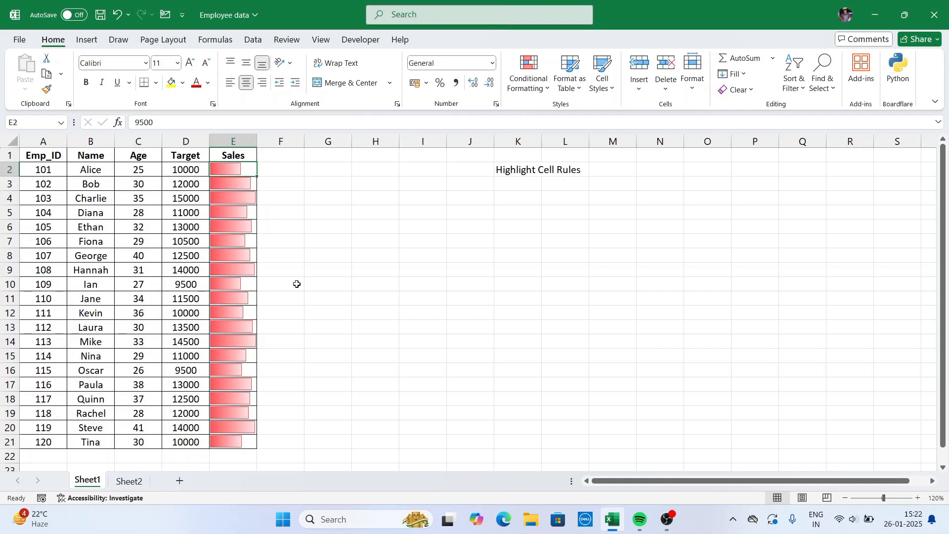
{"action": "key", "text": "Down"}
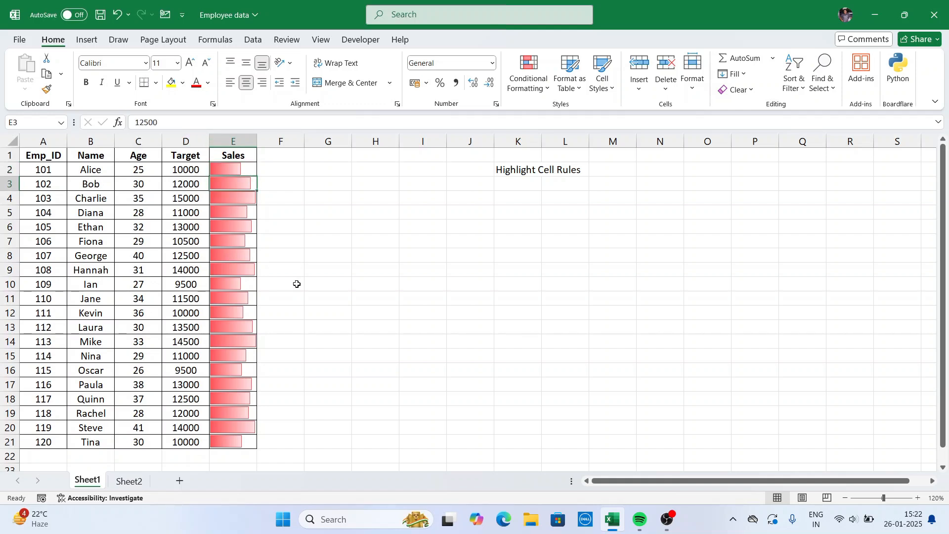
{"action": "key", "text": "Down"}
{"action": "key", "text": "Down"}
{"action": "key", "text": "Down"}
{"action": "key", "text": "Down"}
{"action": "key", "text": "Down"}
{"action": "key", "text": "Down"}
{"action": "key", "text": "Down"}
{"action": "key", "text": "Down"}
{"action": "key", "text": "Down"}
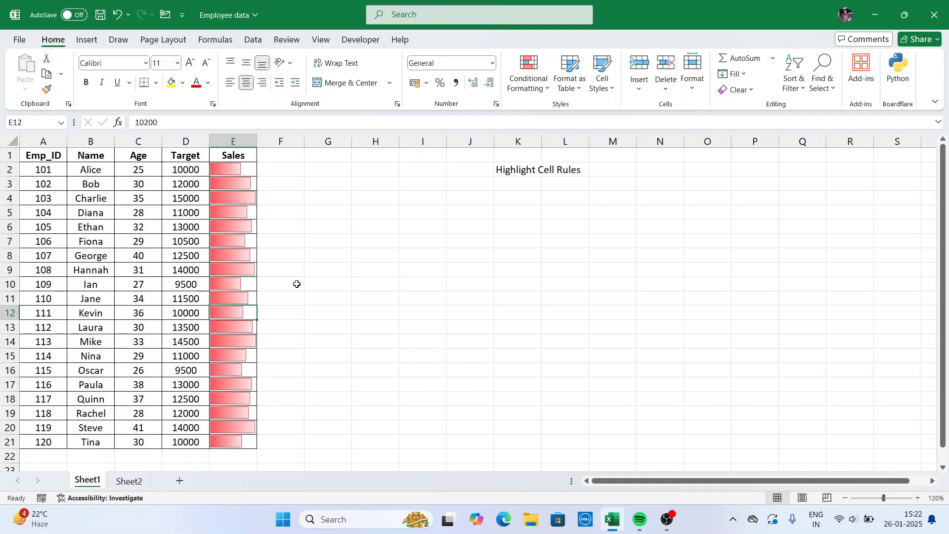
{"action": "key", "text": "Up"}
{"action": "key", "text": "Up"}
{"action": "key", "text": "Up"}
{"action": "key", "text": "Up"}
{"action": "key", "text": "Up"}
{"action": "key", "text": "Up"}
{"action": "key", "text": "Up"}
{"action": "key", "text": "Up"}
{"action": "key", "text": "Up"}
{"action": "key", "text": "Up"}
{"action": "key", "text": "Up"}
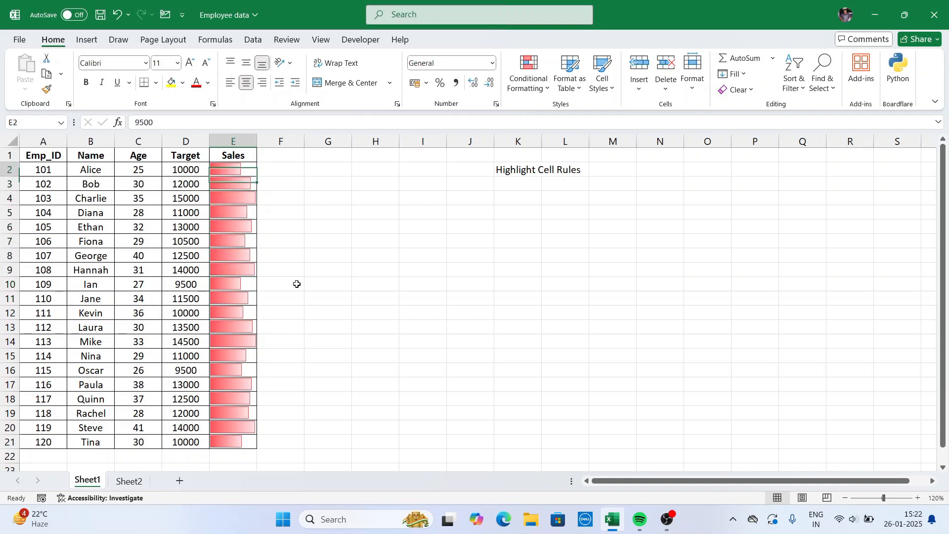
{"action": "key", "text": "Down"}
{"action": "key", "text": "Down"}
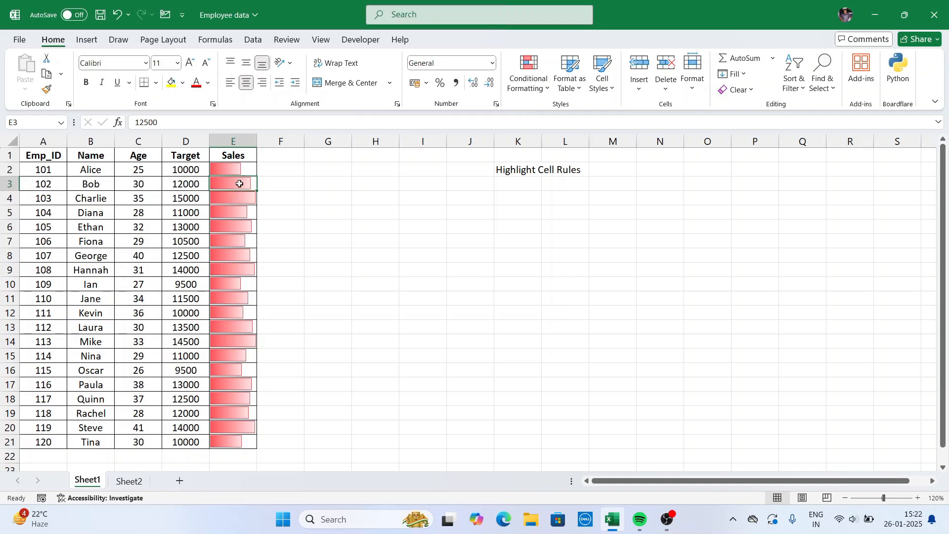
Undo the bar-only display and apply red solid-fill data bars to the Sales values in E2:E21.
{"action": "key", "text": "ctrl+z"}
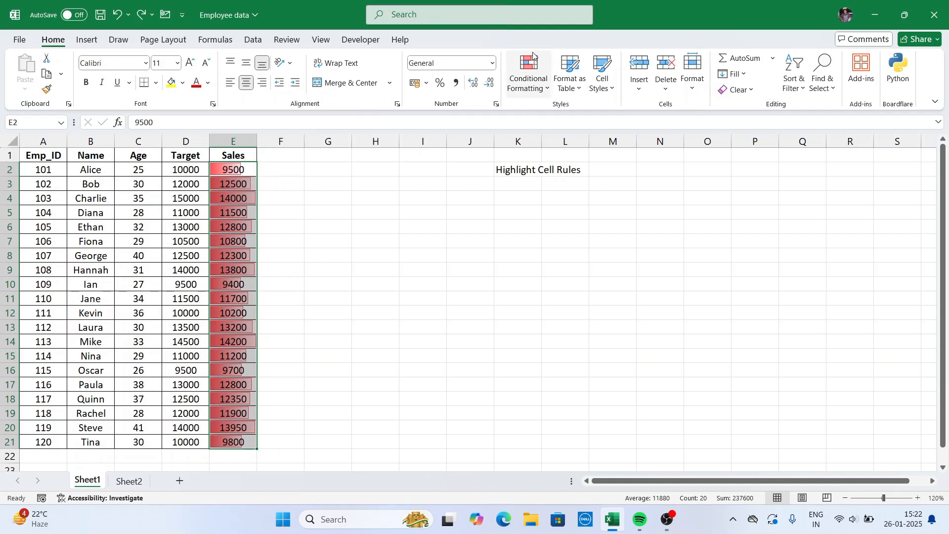
{"action": "left_click", "coordinate": [550, 91]}
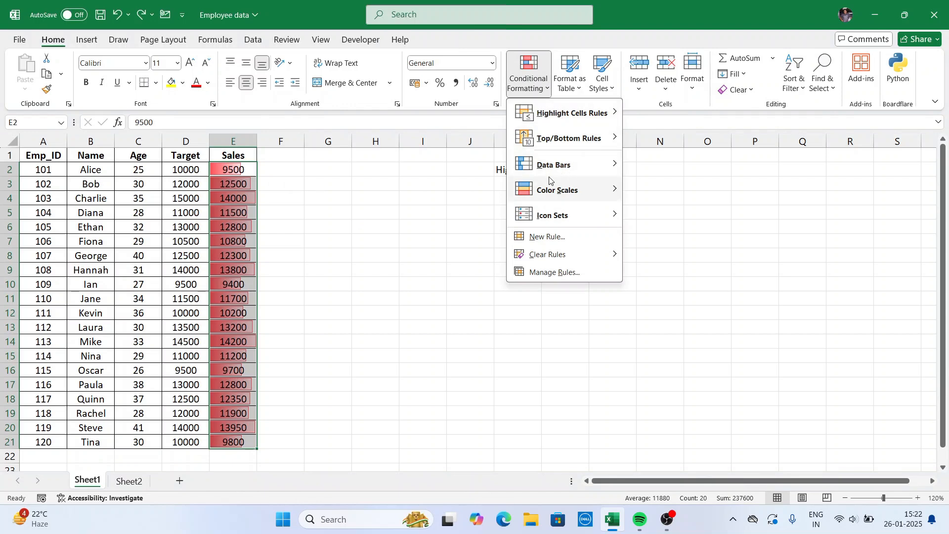
{"action": "mouse_move", "coordinate": [556, 169]}
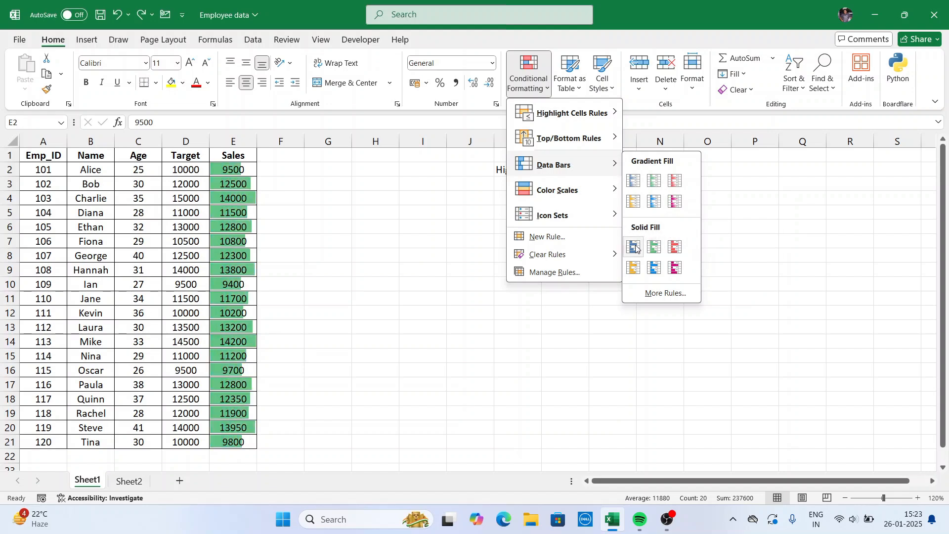
{"action": "left_click", "coordinate": [676, 247]}
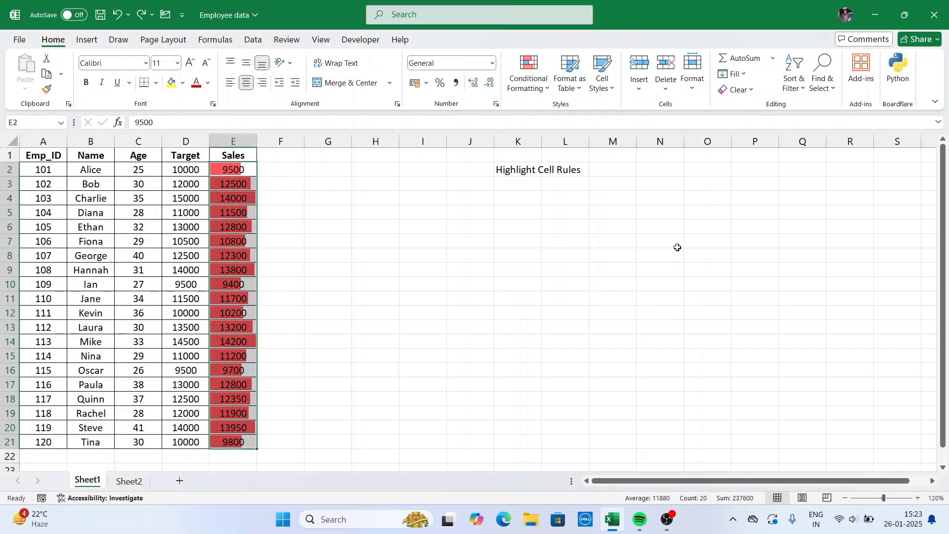
Clear the data bar rules from the Sales values in E2:E21.
{"action": "left_click", "coordinate": [244, 273]}
{"action": "left_click", "coordinate": [229, 343]}
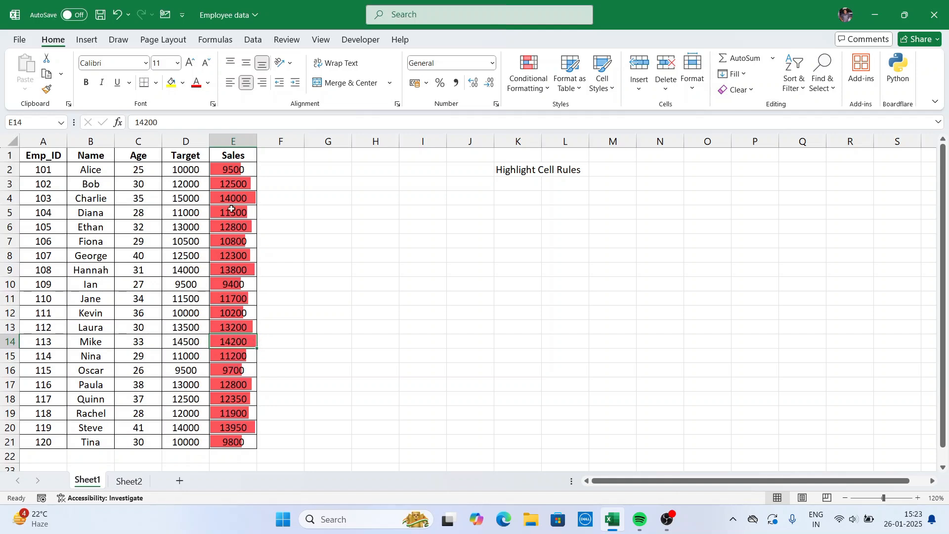
{"action": "left_click", "coordinate": [233, 173]}
{"action": "key", "text": "ctrl+shift+Down"}
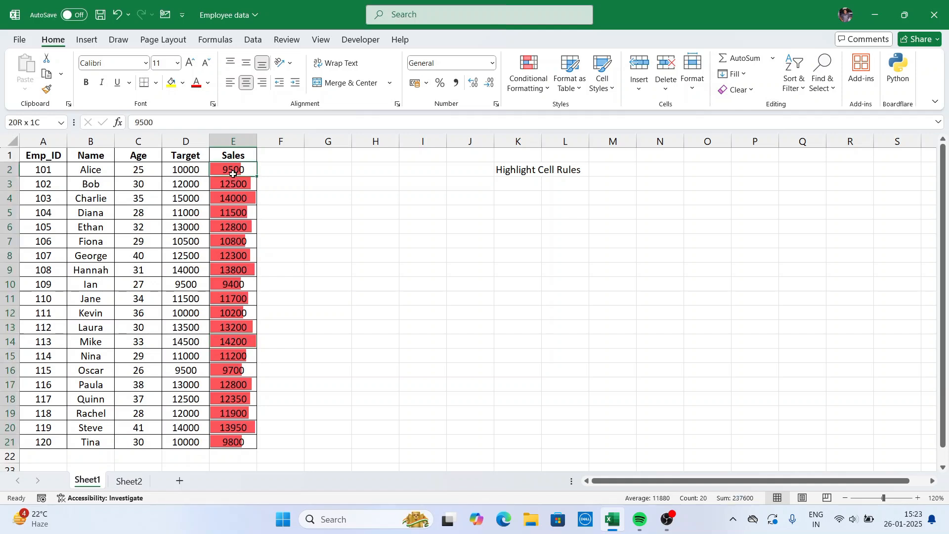
{"action": "left_click", "coordinate": [549, 88]}
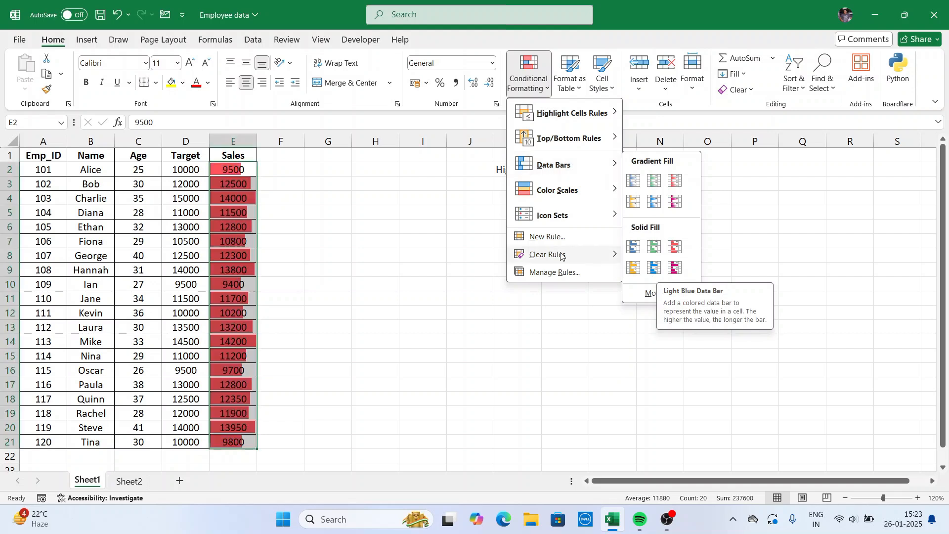
{"action": "mouse_move", "coordinate": [559, 254]}
{"action": "left_click", "coordinate": [664, 256]}
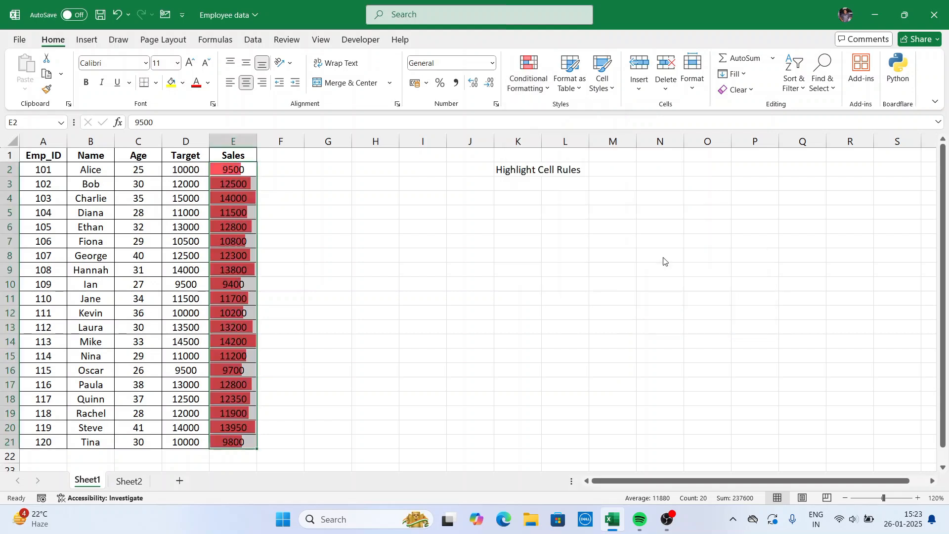
Apply the Green - Yellow - Red color scale to the Sales values in E2:E21.
{"action": "left_click", "coordinate": [543, 87]}
{"action": "mouse_move", "coordinate": [552, 188]}
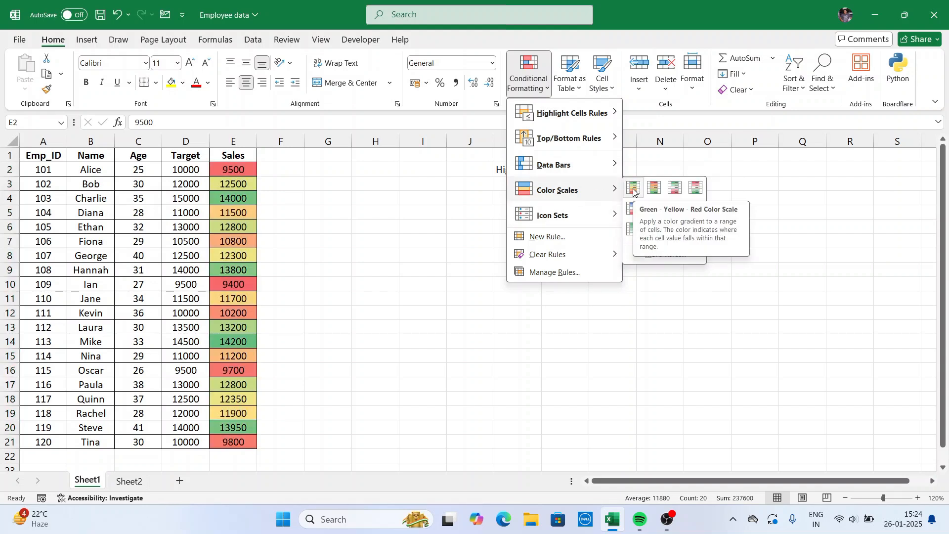
{"action": "left_click", "coordinate": [634, 191]}
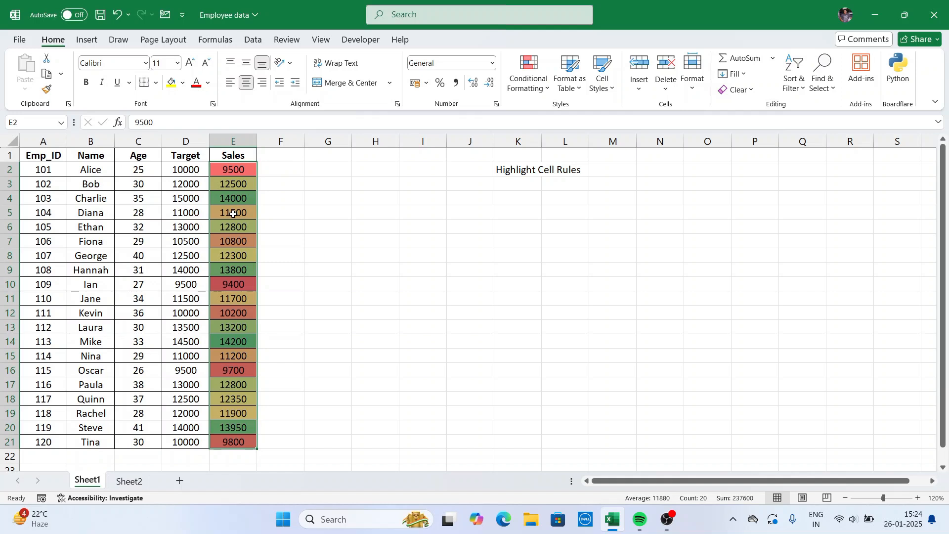
Compare the color scale shades with the values of individual Sales cells, such as E2, E4, E9, E14, E17 and E18.
{"action": "left_click", "coordinate": [227, 296]}
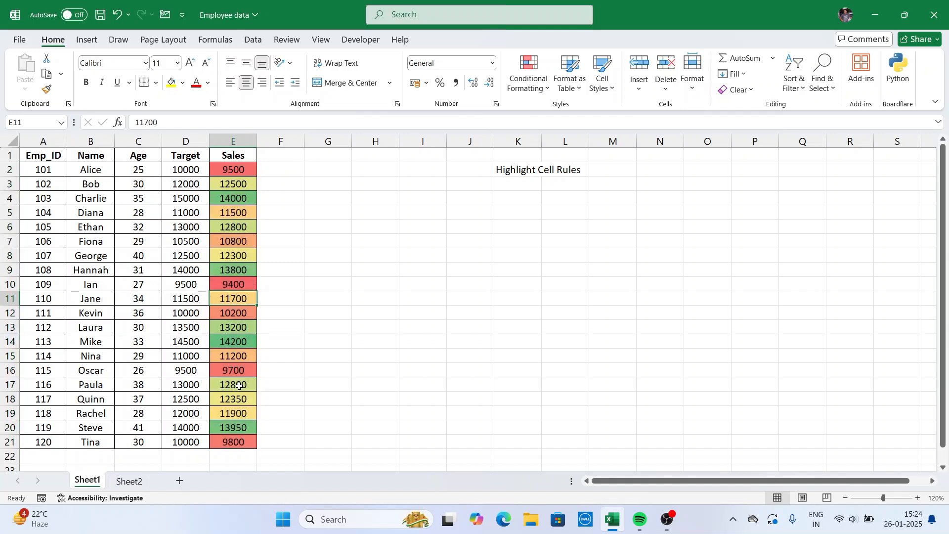
{"action": "left_click", "coordinate": [237, 197]}
{"action": "left_click", "coordinate": [238, 223]}
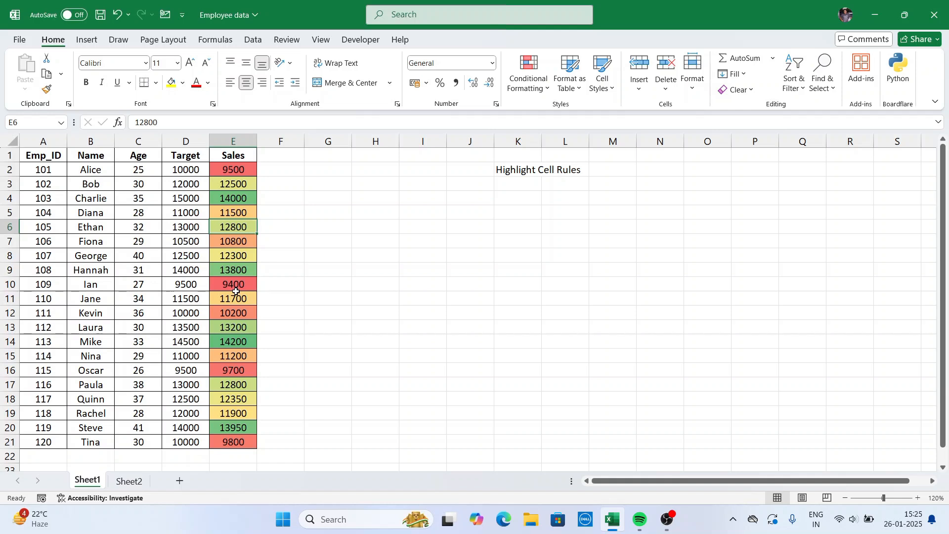
{"action": "left_click", "coordinate": [240, 166]}
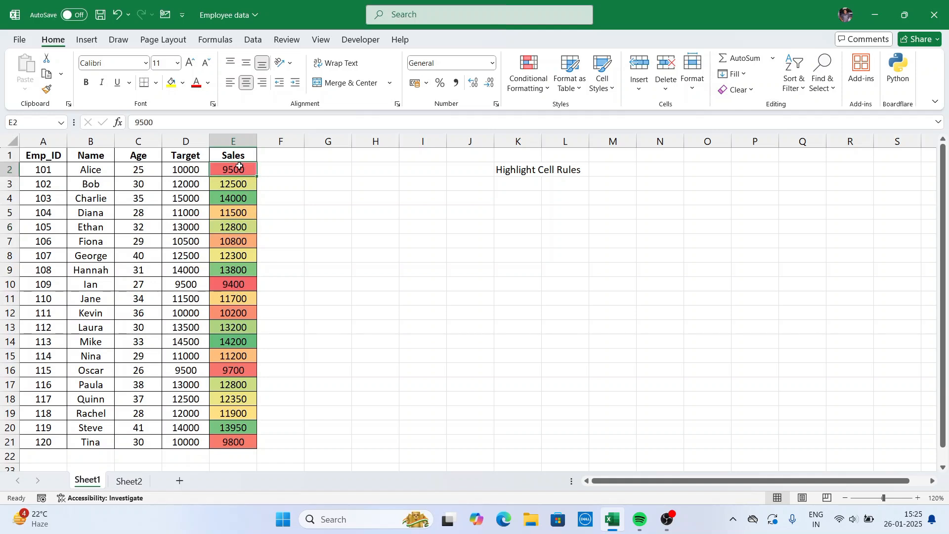
{"action": "left_click", "coordinate": [237, 340]}
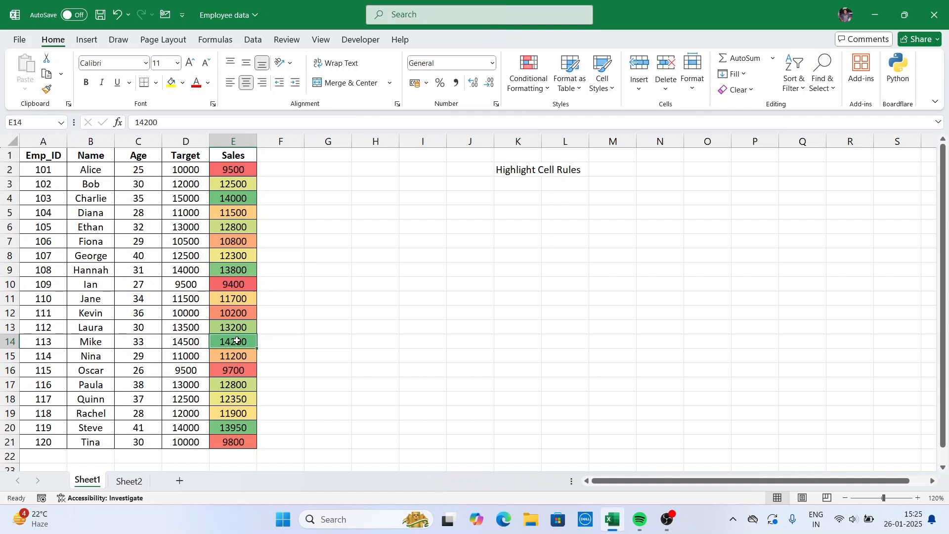
{"action": "left_click", "coordinate": [239, 198]}
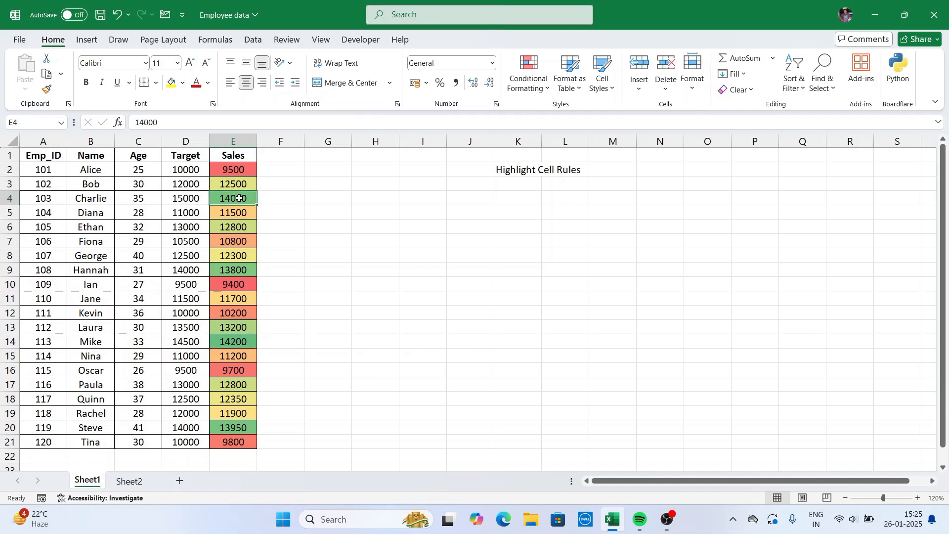
{"action": "left_click", "coordinate": [239, 270]}
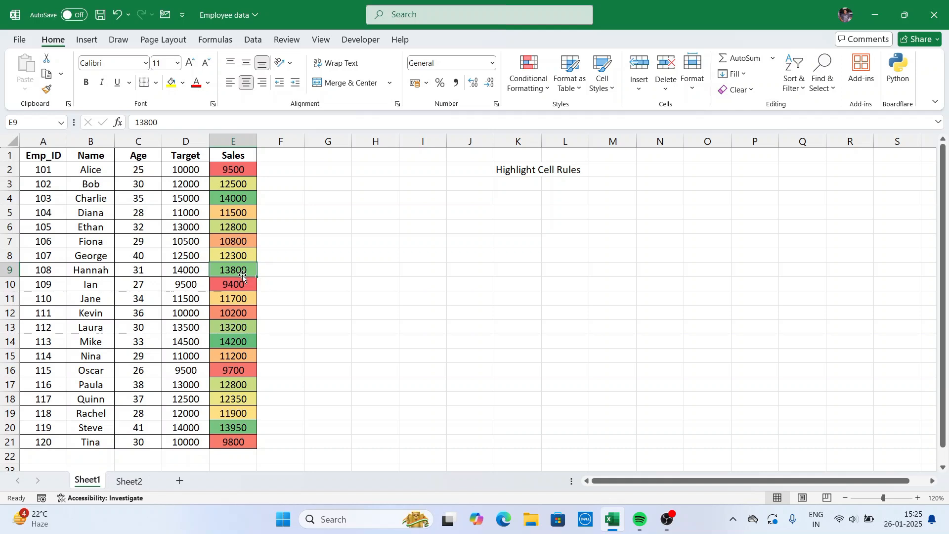
{"action": "left_click", "coordinate": [236, 388]}
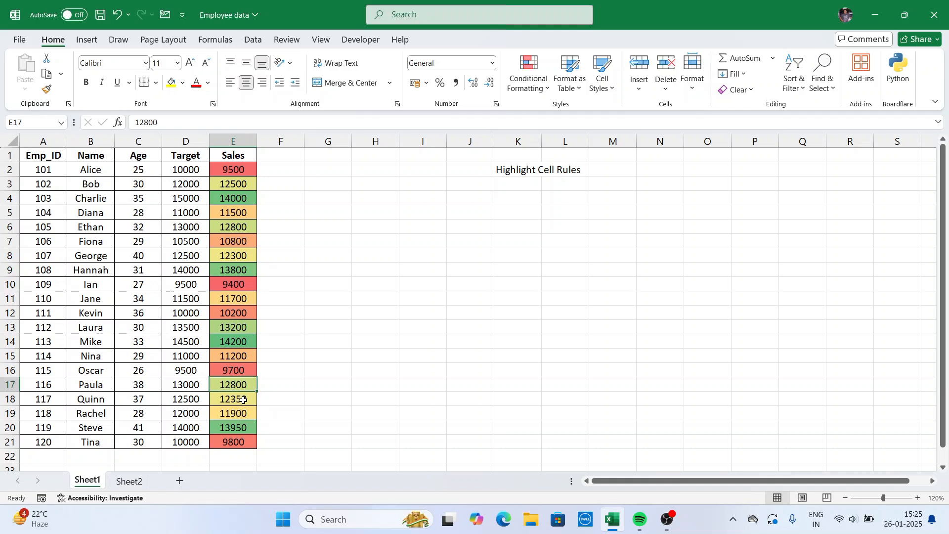
{"action": "left_click", "coordinate": [243, 400]}
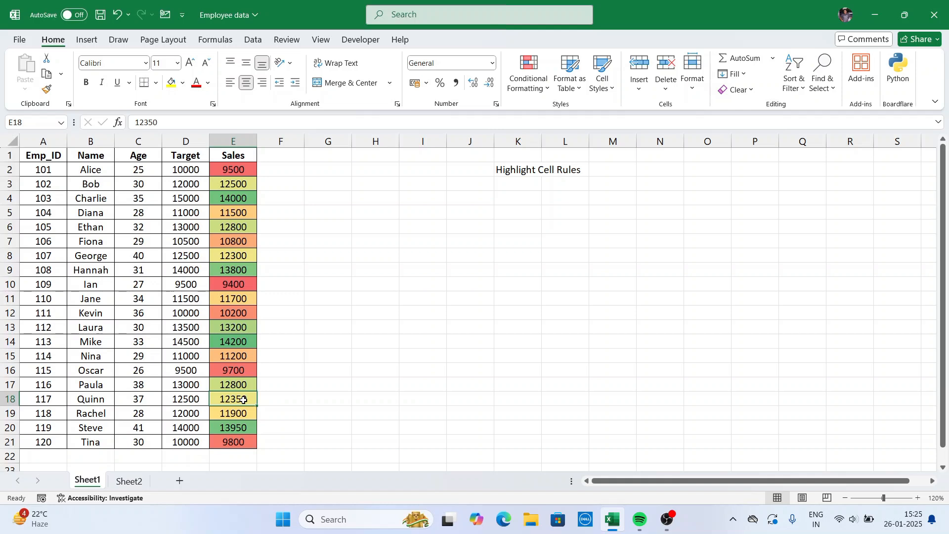
Apply the White - Green color scale to the Sales values in E2:E21 and check its shading in E14, E2 and E10.
{"action": "left_click", "coordinate": [246, 169]}
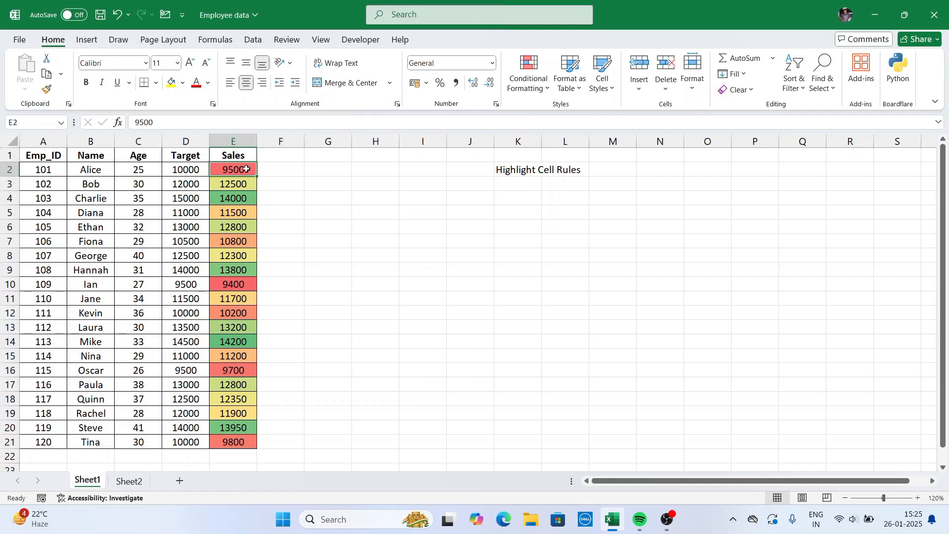
{"action": "key", "text": "ctrl+shift+Down"}
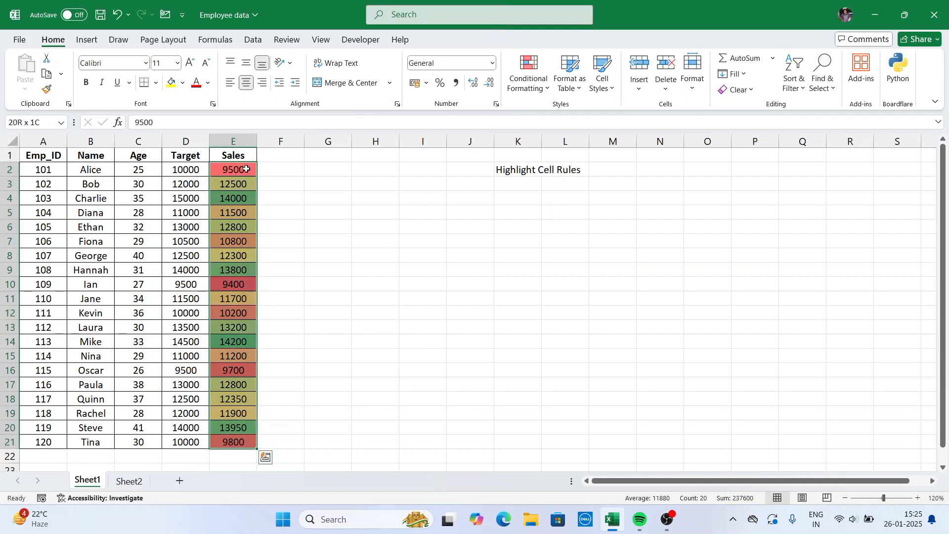
{"action": "left_click", "coordinate": [552, 88]}
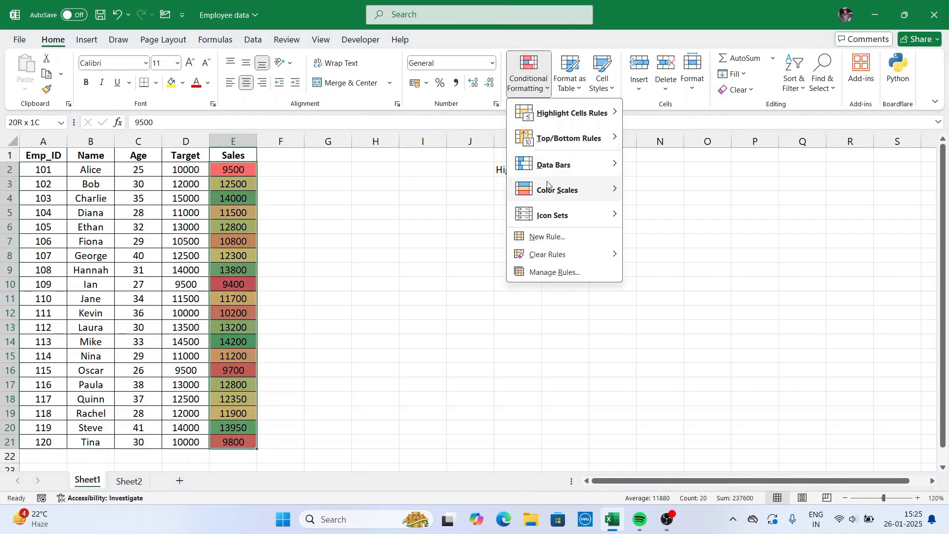
{"action": "mouse_move", "coordinate": [553, 192]}
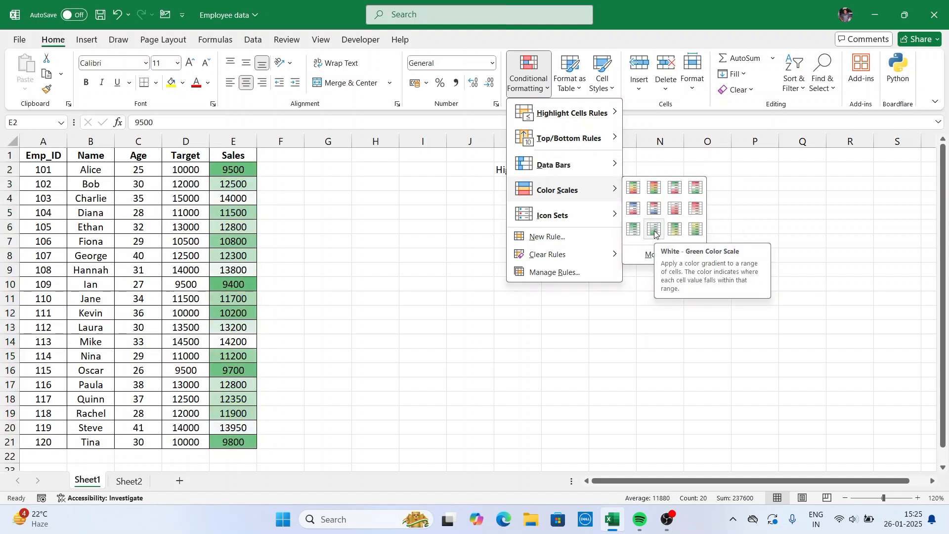
{"action": "left_click", "coordinate": [654, 233]}
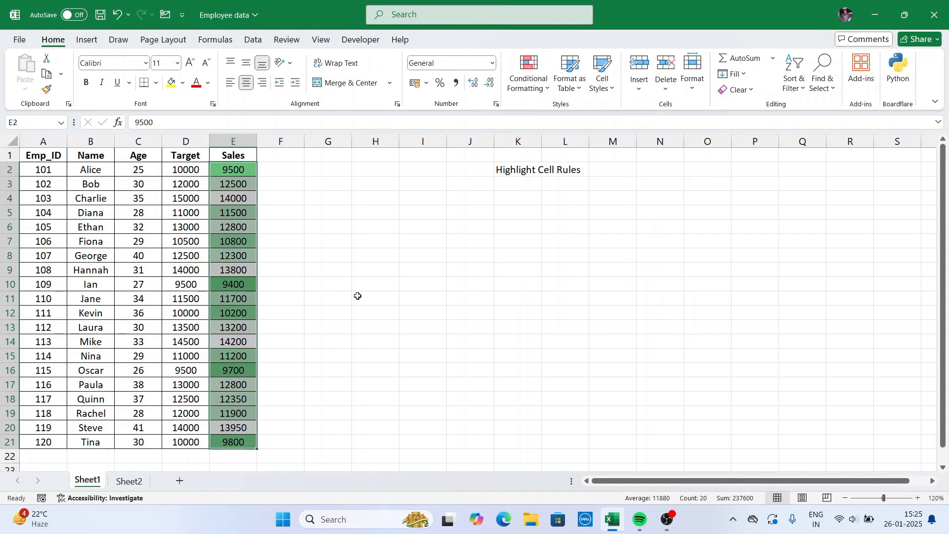
{"action": "left_click", "coordinate": [332, 299]}
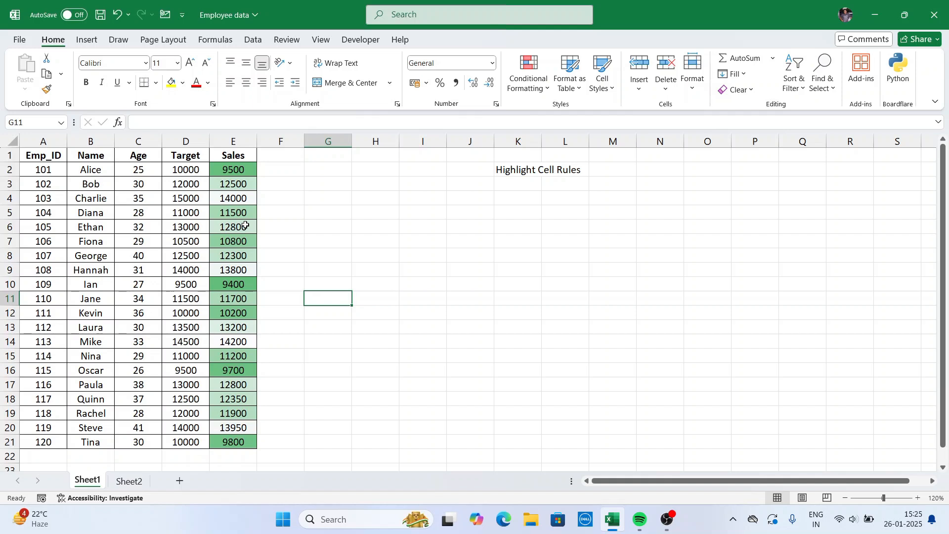
{"action": "left_click", "coordinate": [234, 341]}
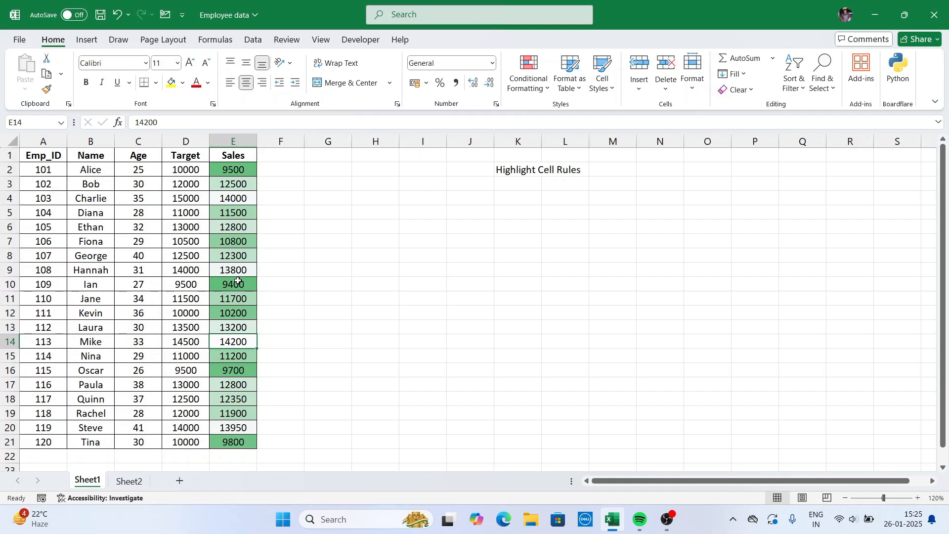
{"action": "left_click", "coordinate": [238, 171]}
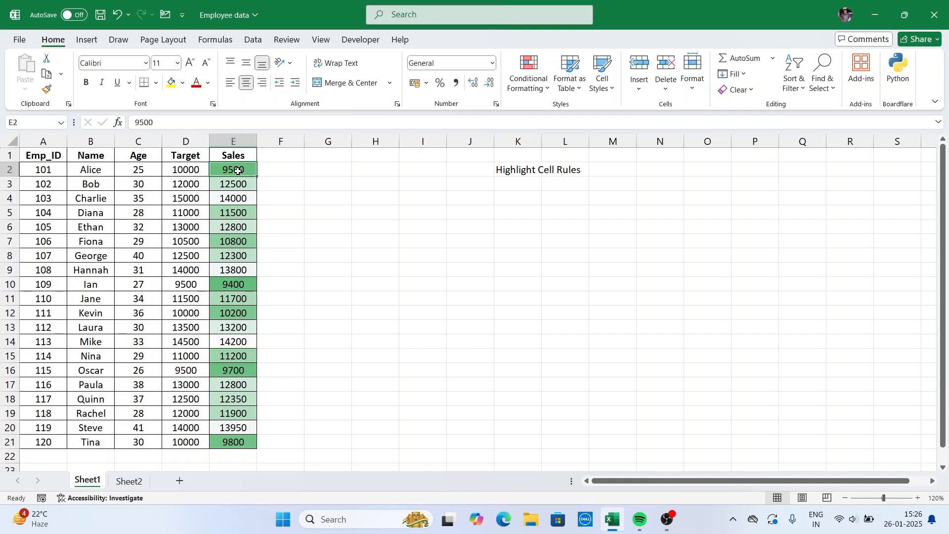
{"action": "left_click", "coordinate": [231, 285]}
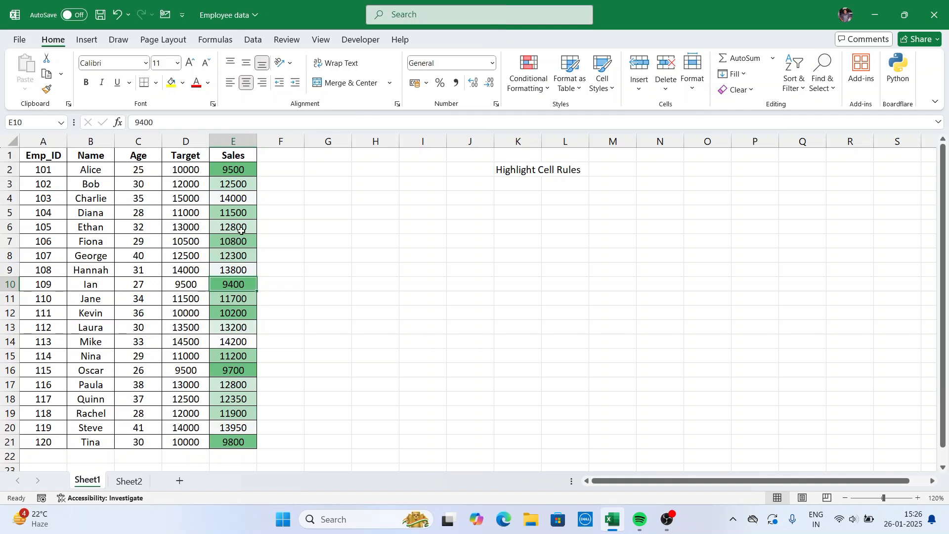
Delete the red-yellow-green graded color scale rule from the conditional formatting rules for E2:E21.
{"action": "left_click", "coordinate": [240, 168]}
{"action": "key", "text": "ctrl+shift+Down"}
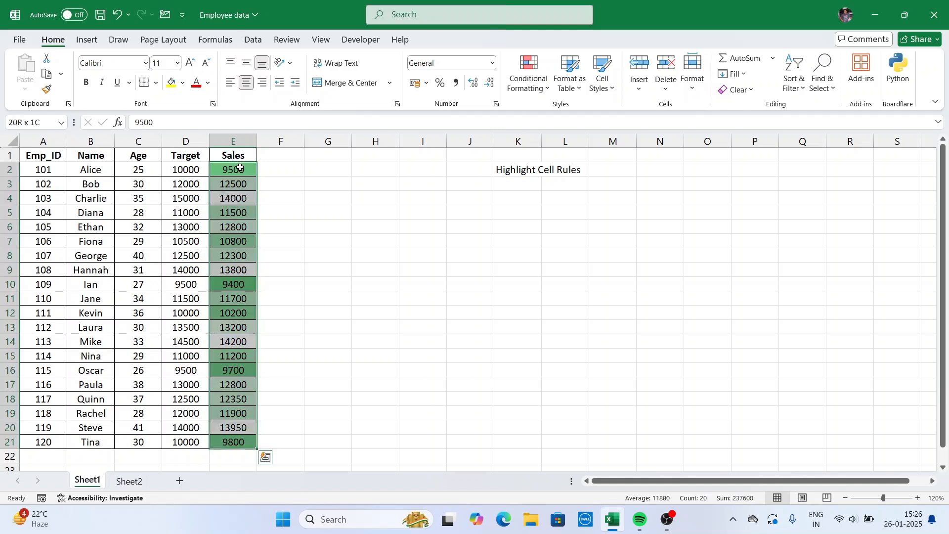
{"action": "left_click", "coordinate": [547, 88]}
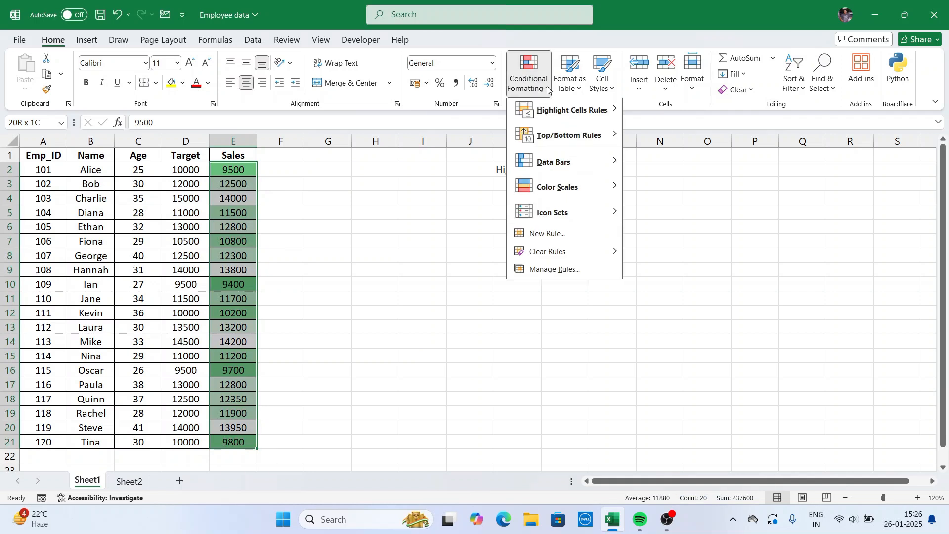
{"action": "left_click", "coordinate": [560, 272]}
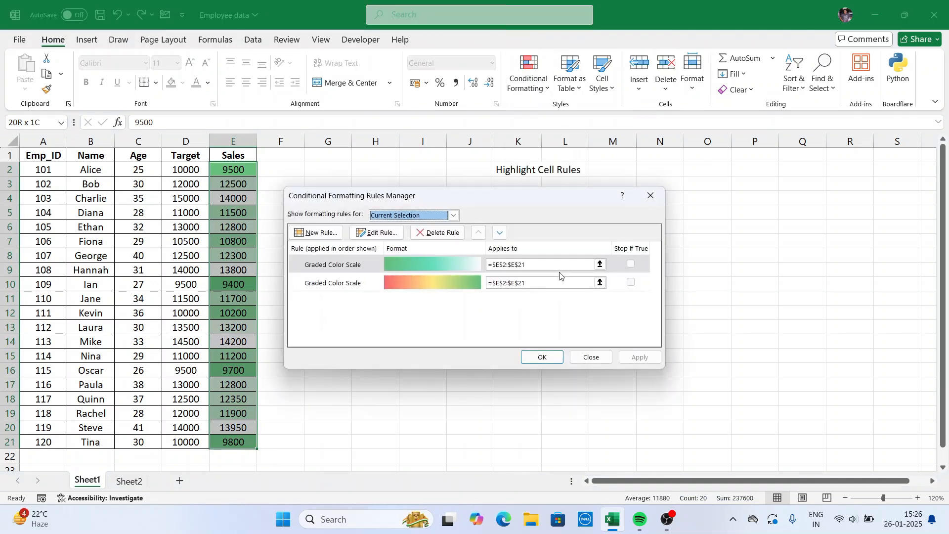
{"action": "left_click", "coordinate": [460, 289]}
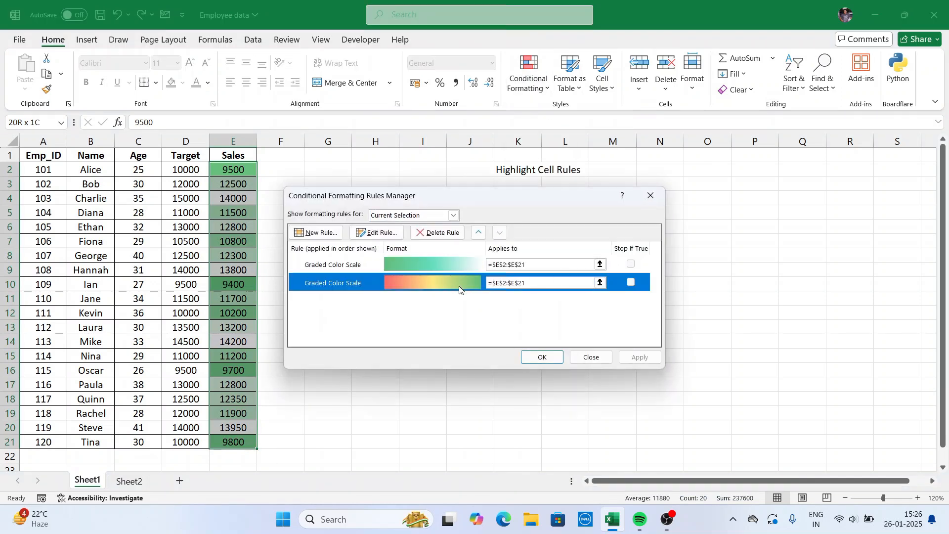
{"action": "left_click", "coordinate": [376, 232]}
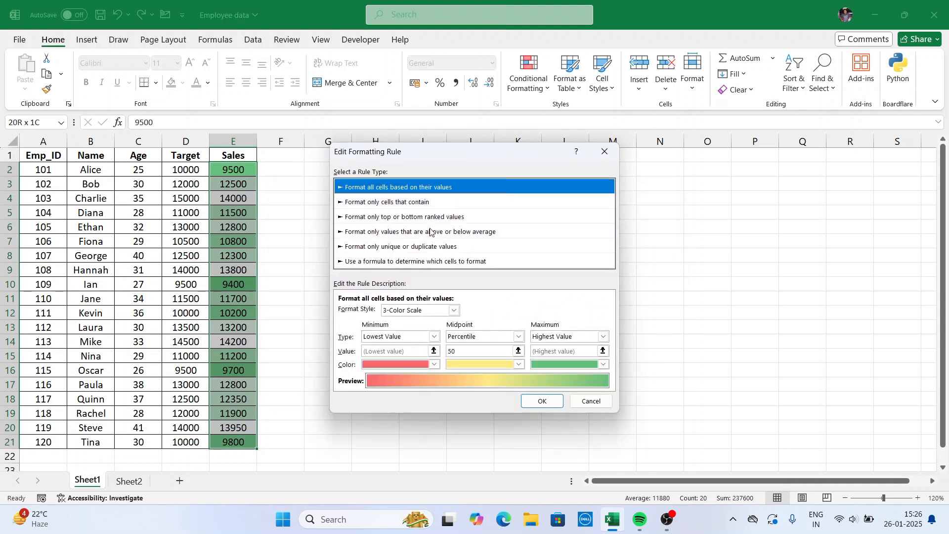
{"action": "left_click", "coordinate": [542, 401]}
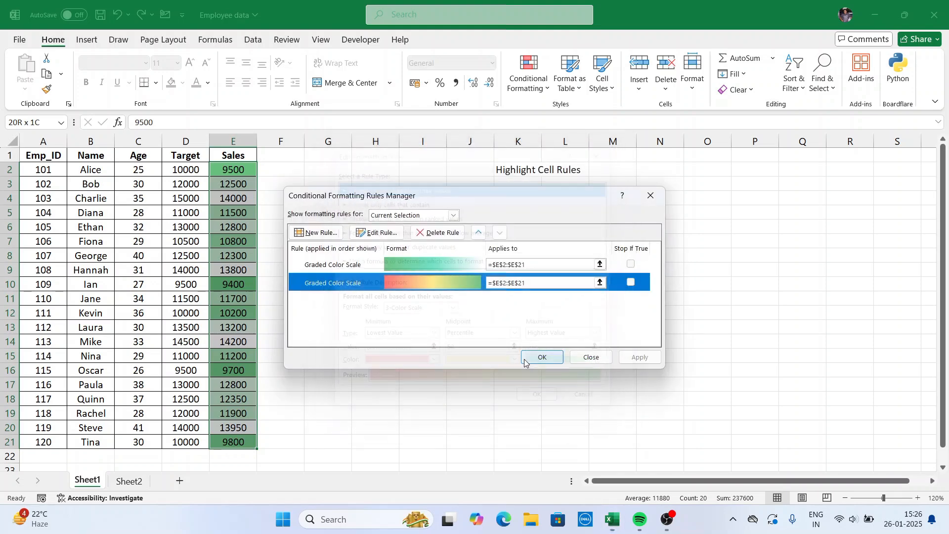
{"action": "left_click", "coordinate": [451, 235]}
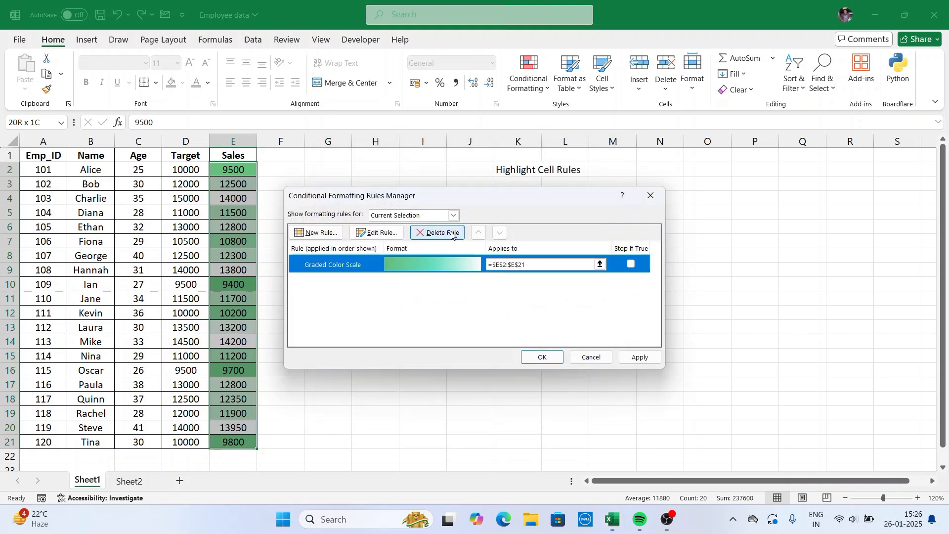
Edit the graded color scale rule on E2:E21 so its minimum color is orange, keeping Lowest Value as the minimum type.
{"action": "double_click", "coordinate": [444, 266]}
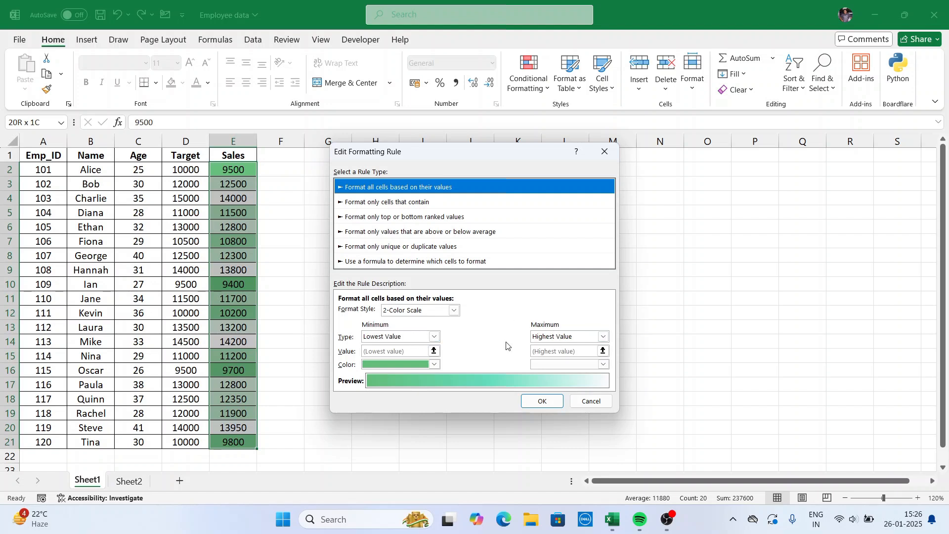
{"action": "left_click", "coordinate": [436, 337]}
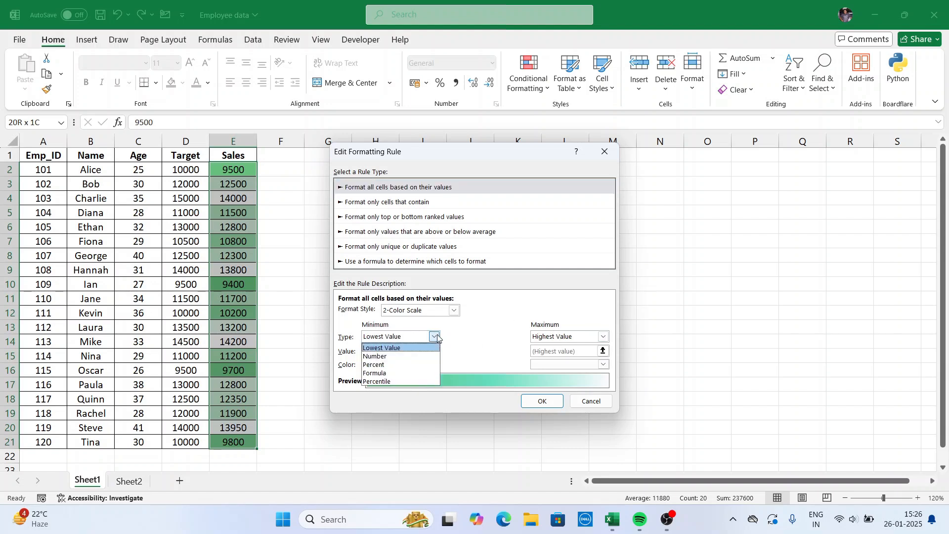
{"action": "left_click", "coordinate": [474, 330]}
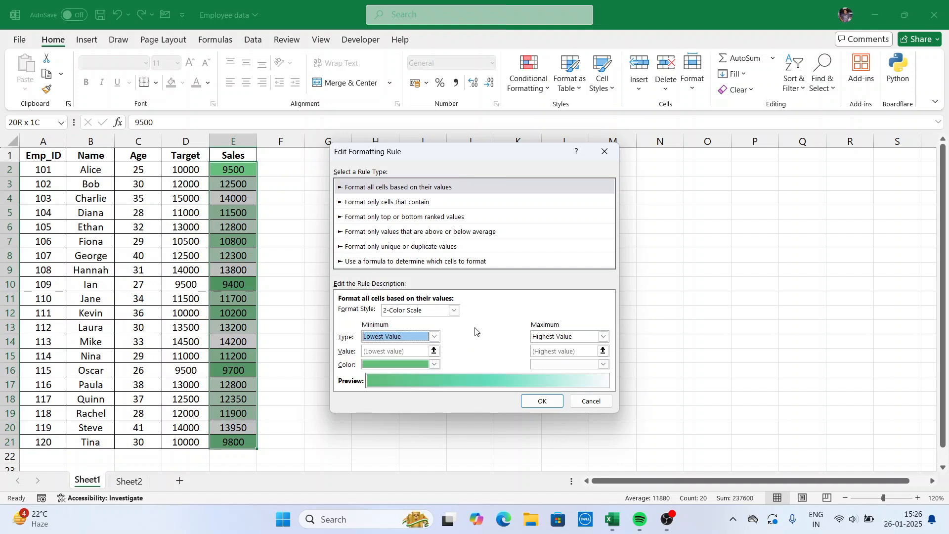
{"action": "left_click", "coordinate": [435, 365]}
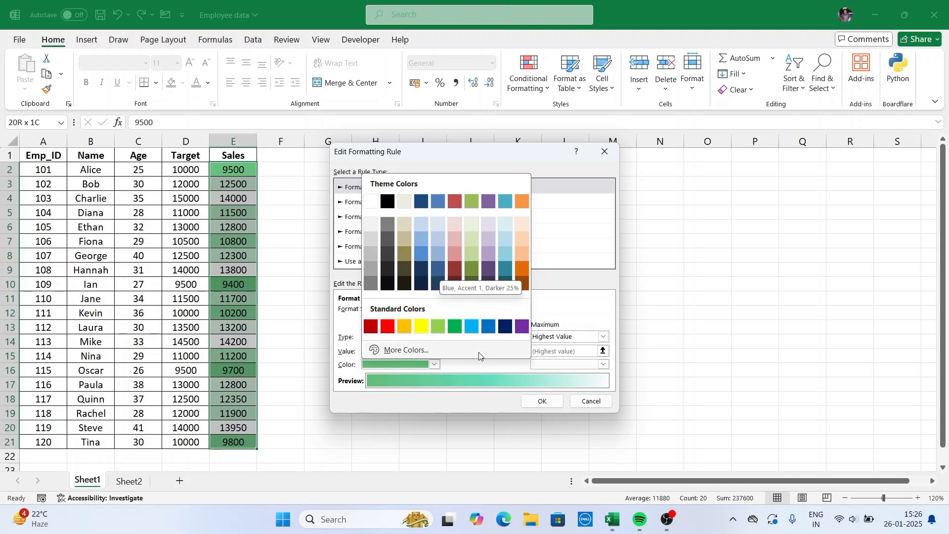
{"action": "left_click", "coordinate": [410, 327]}
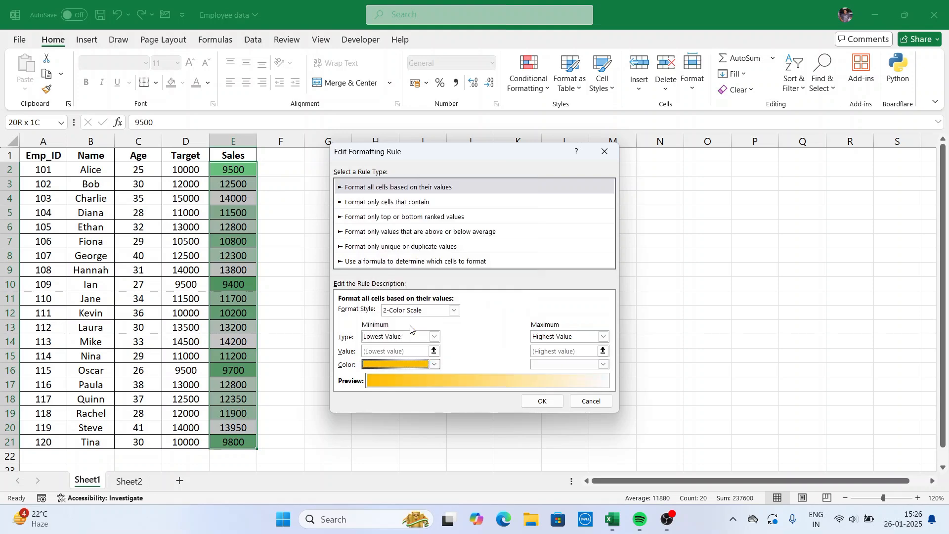
{"action": "left_click", "coordinate": [547, 406]}
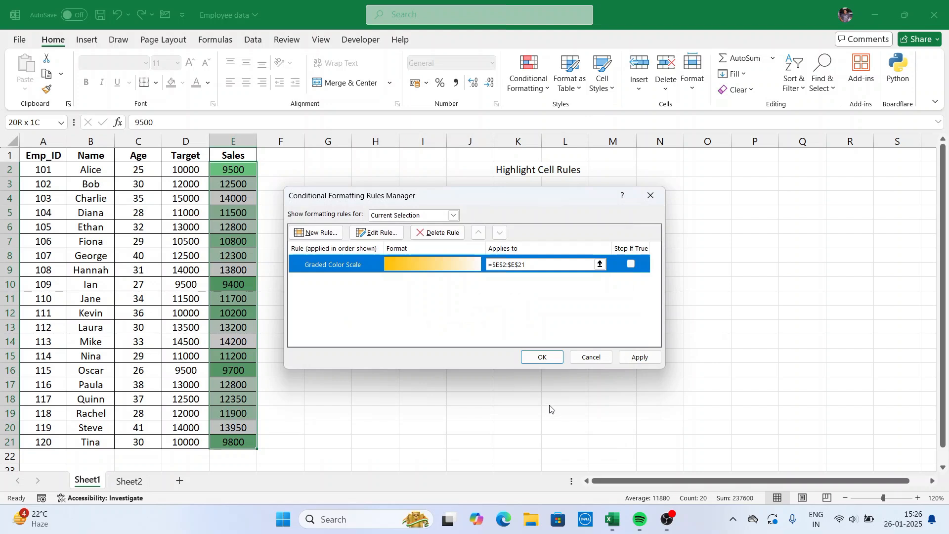
{"action": "left_click", "coordinate": [542, 358]}
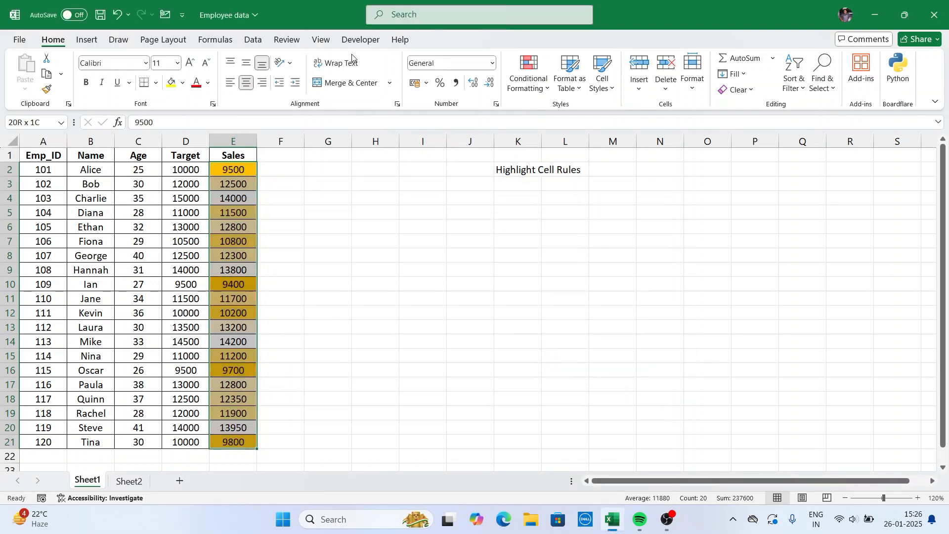
Change the color scale rule on E2:E21 to the 3-Color Scale format style and check the shading without the range selected.
{"action": "left_click", "coordinate": [548, 92]}
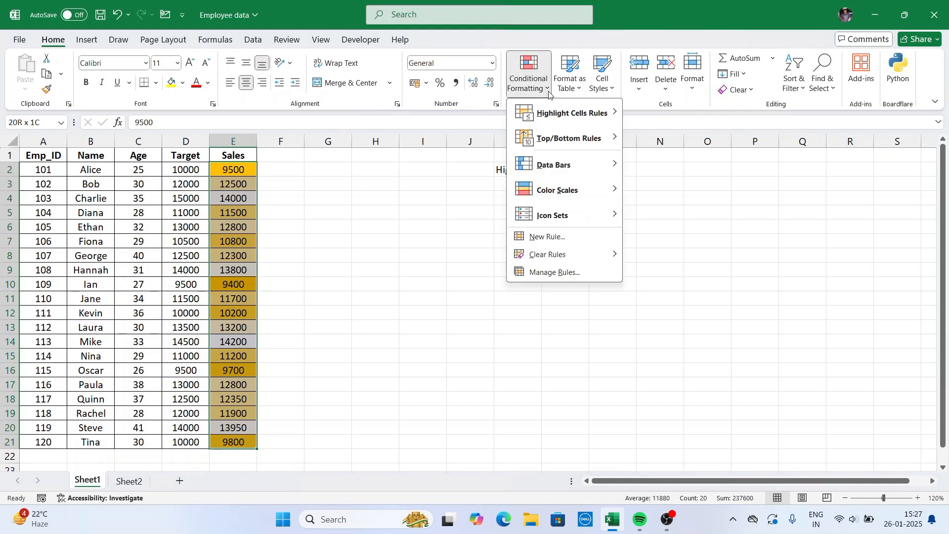
{"action": "left_click", "coordinate": [551, 274]}
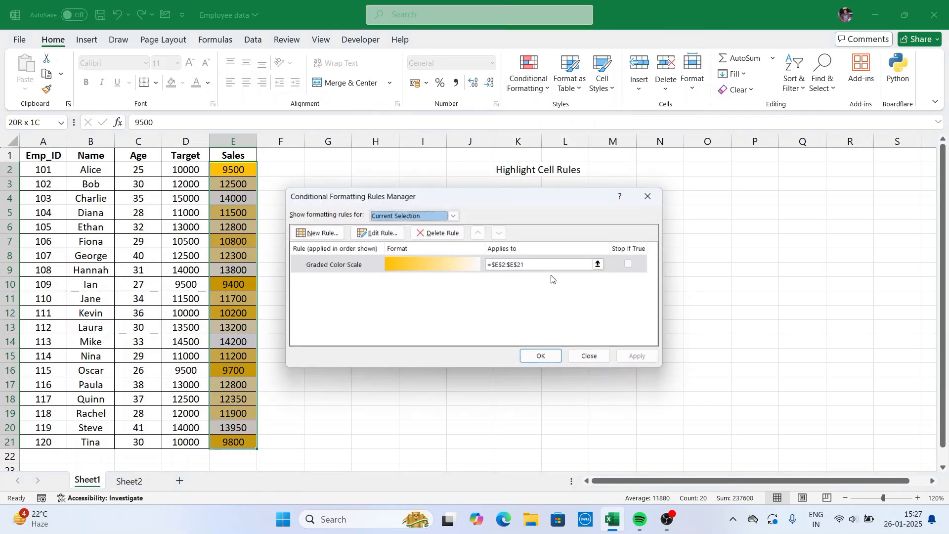
{"action": "left_click", "coordinate": [392, 233]}
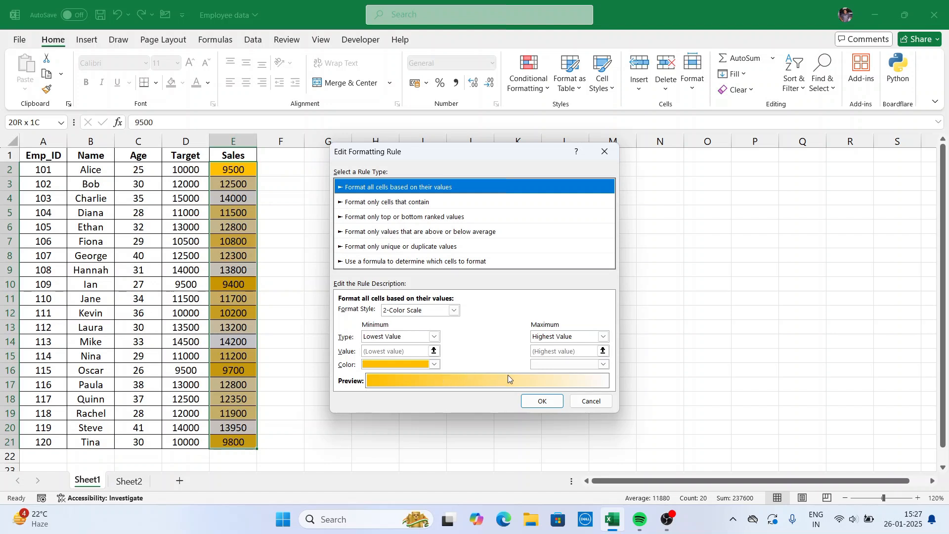
{"action": "left_click", "coordinate": [454, 311]}
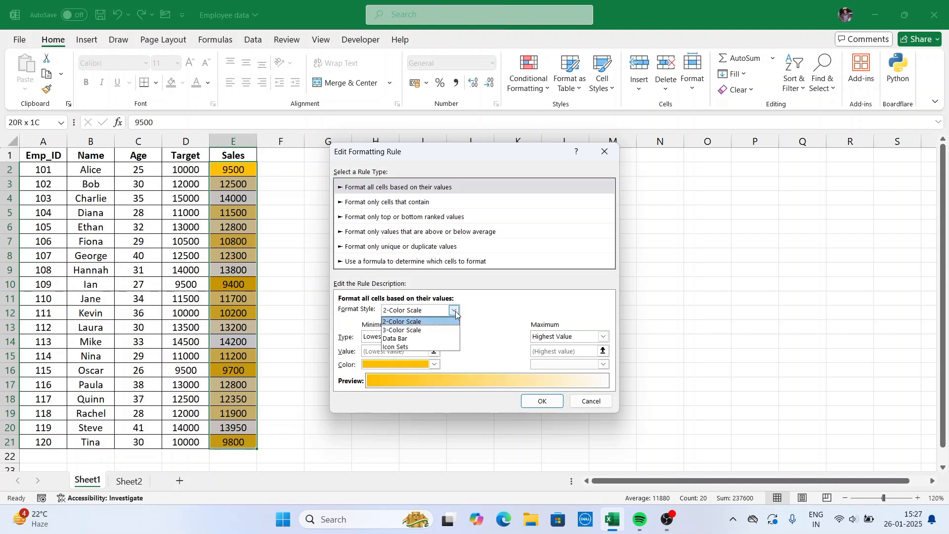
{"action": "left_click", "coordinate": [428, 331]}
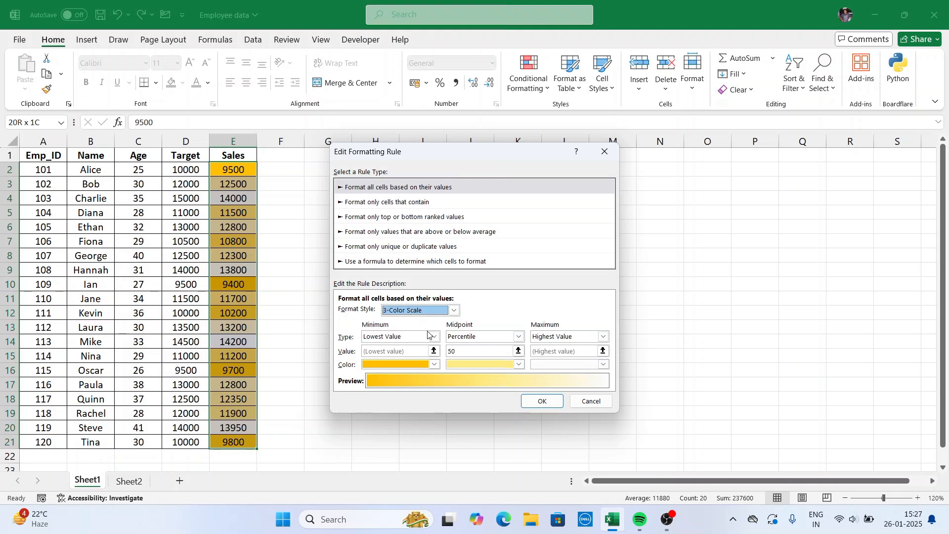
{"action": "left_click", "coordinate": [541, 400]}
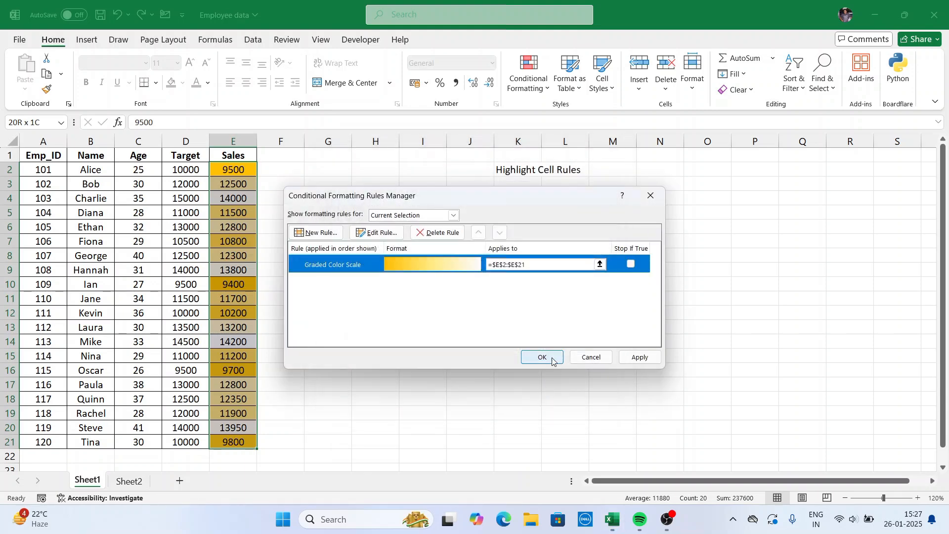
{"action": "left_click", "coordinate": [546, 358]}
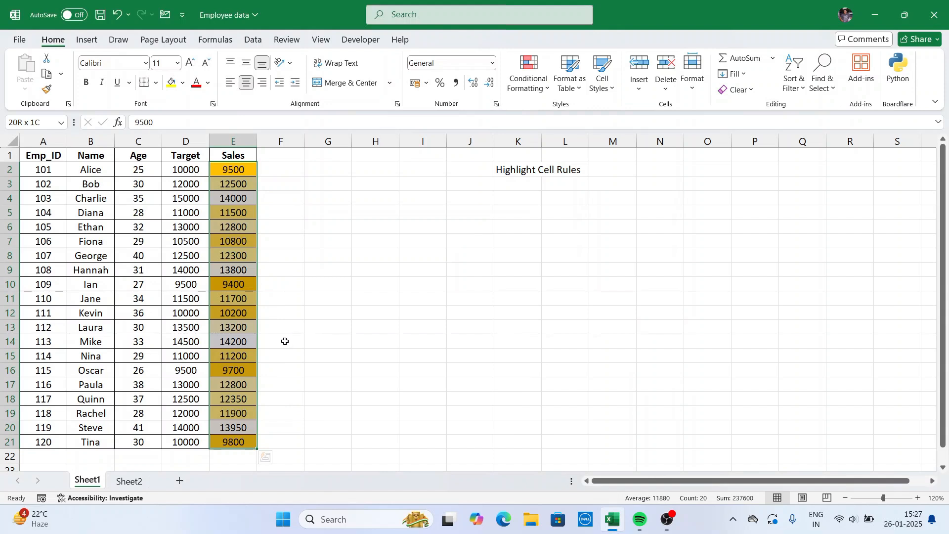
{"action": "left_click", "coordinate": [236, 330]}
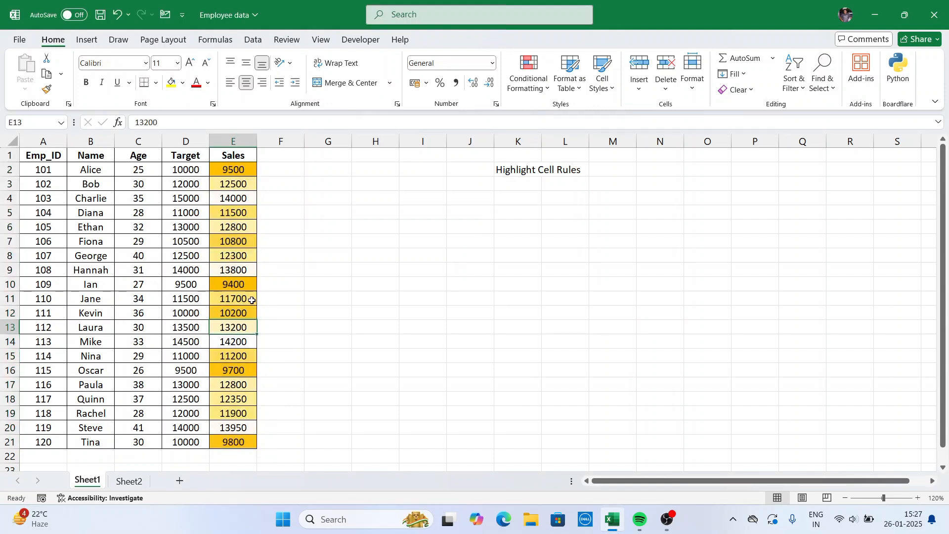
Clear the conditional formatting rules from the Sales values in E2:E21 only.
{"action": "left_click", "coordinate": [240, 170]}
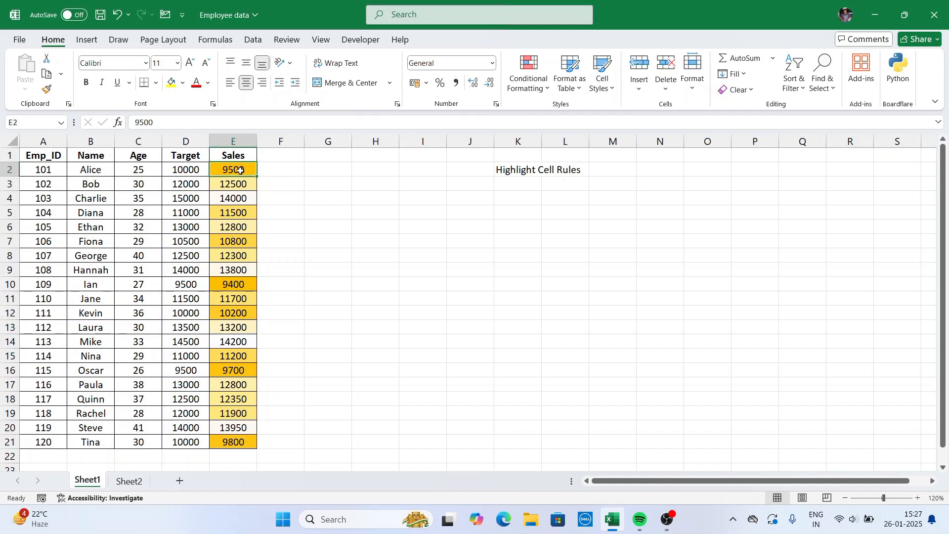
{"action": "key", "text": "ctrl+shift+Down"}
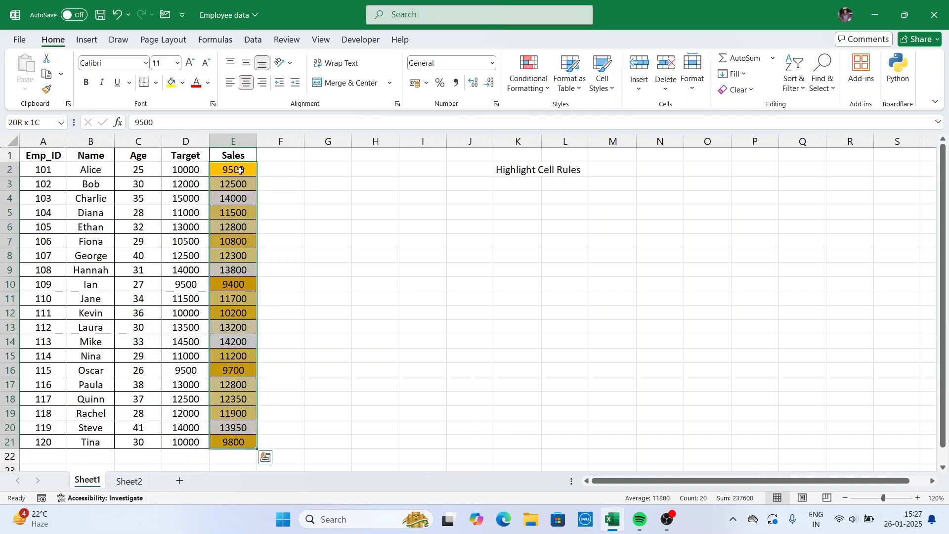
{"action": "left_click", "coordinate": [547, 92]}
{"action": "mouse_move", "coordinate": [562, 255]}
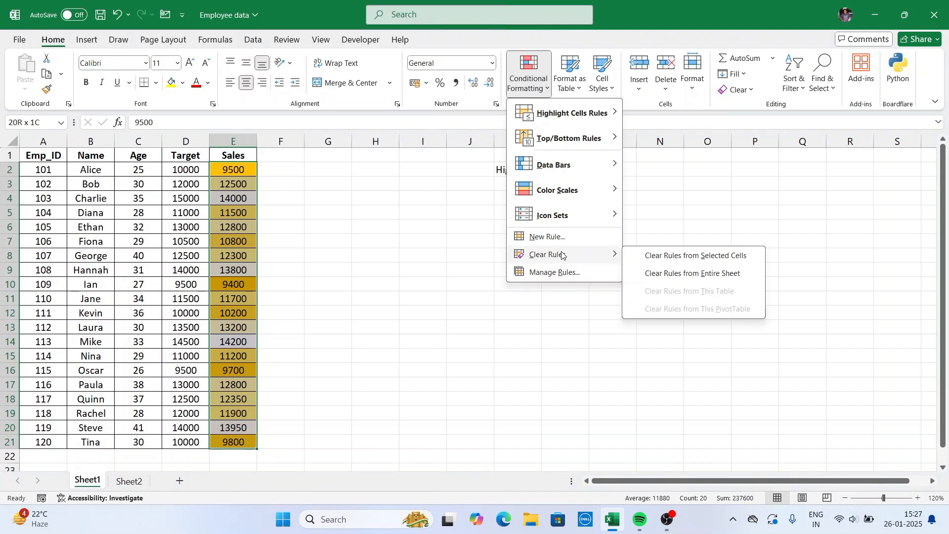
{"action": "left_click", "coordinate": [670, 259]}
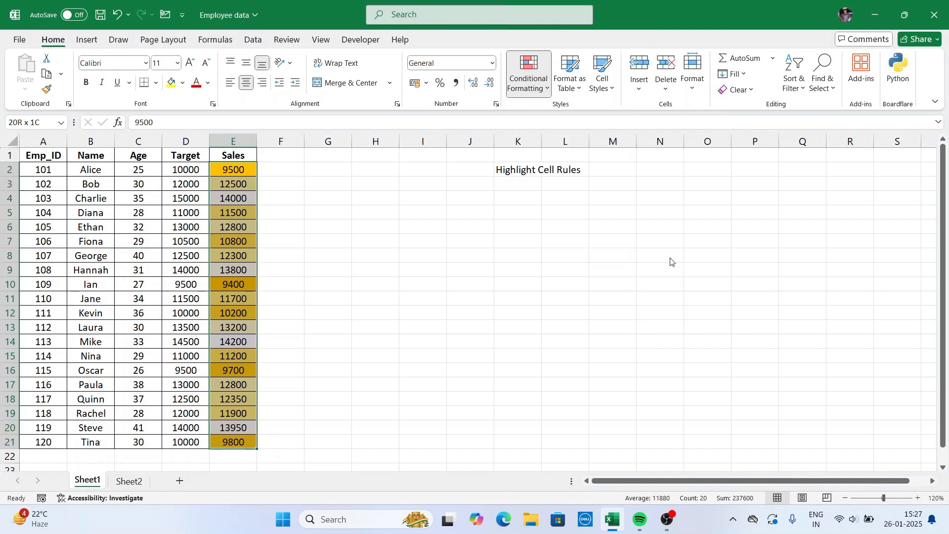
Apply the 3 Arrows (Colored) icon set to the Sales values in E2:E21.
{"action": "left_click", "coordinate": [548, 87]}
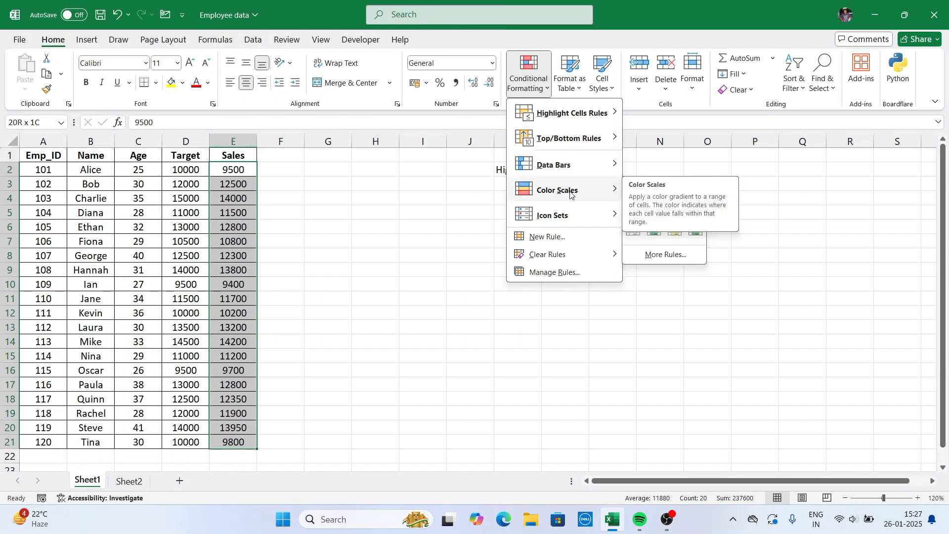
{"action": "mouse_move", "coordinate": [558, 219]}
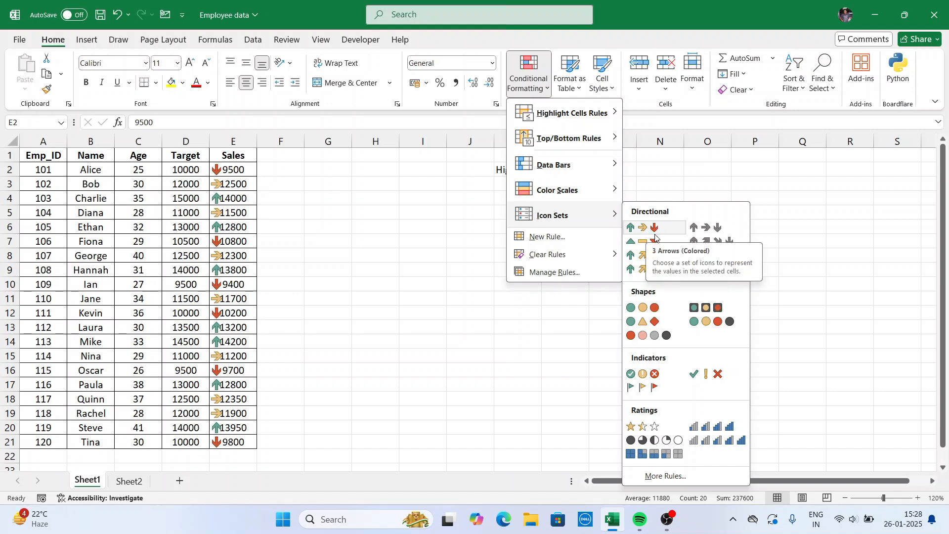
{"action": "left_click", "coordinate": [649, 230]}
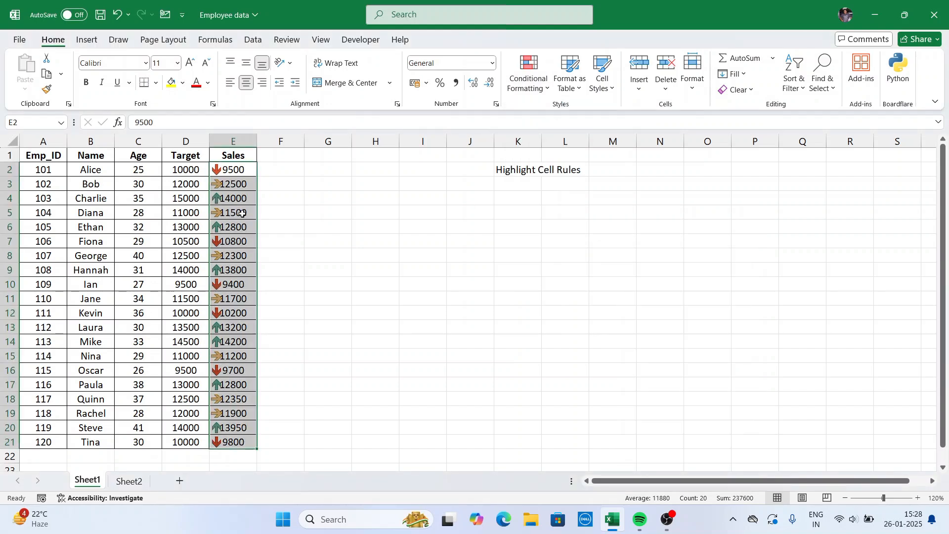
Compare the arrow icons with the values of individual Sales cells, including E4, E16, E2, E11, E5 and E8.
{"action": "left_click", "coordinate": [235, 199]}
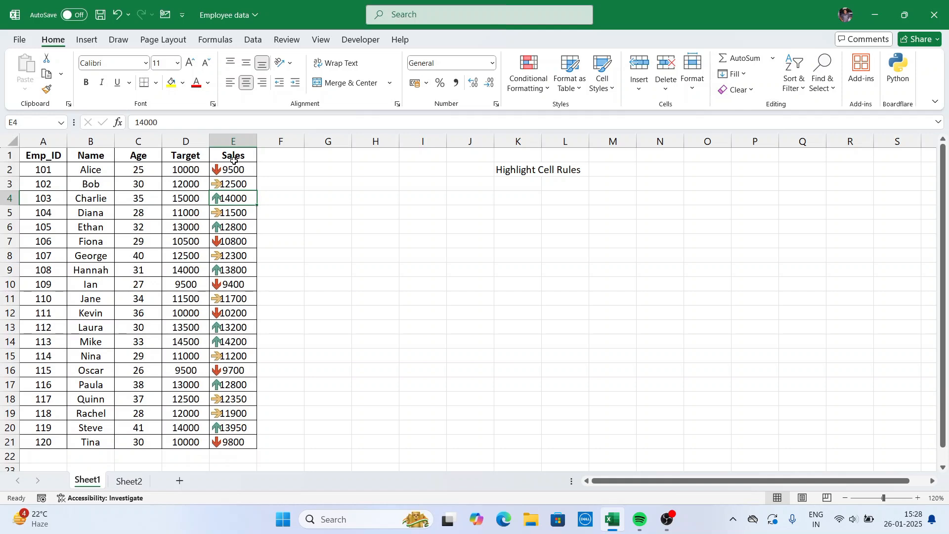
{"action": "left_click", "coordinate": [228, 373]}
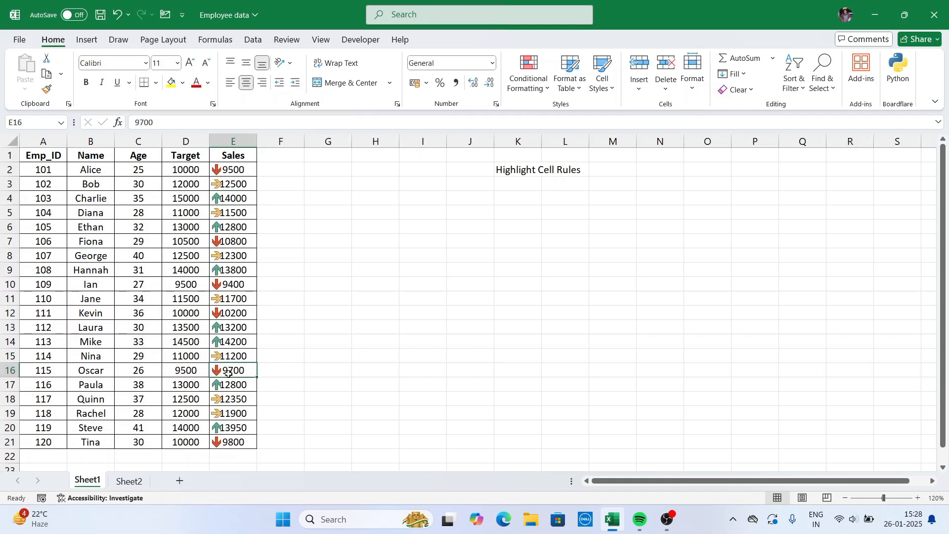
{"action": "left_click", "coordinate": [233, 172]}
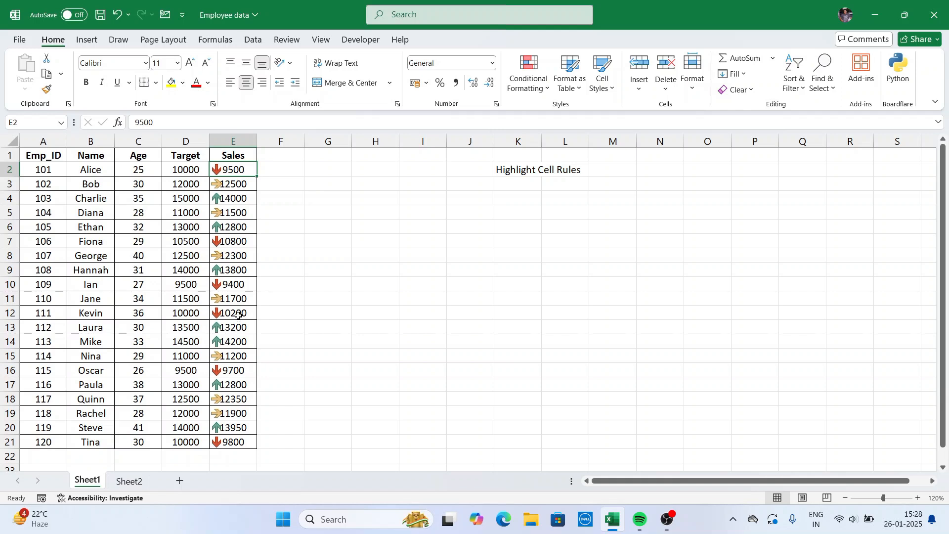
{"action": "left_click", "coordinate": [234, 299]}
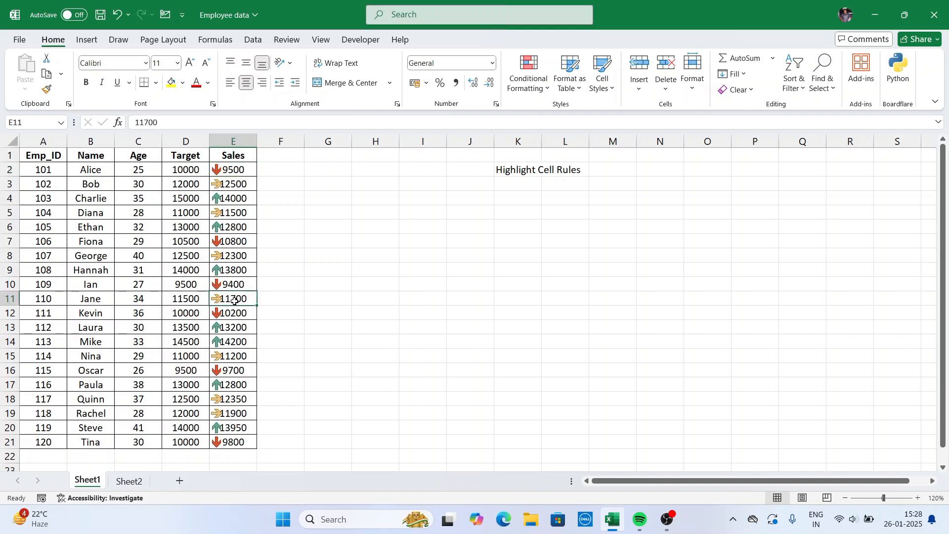
{"action": "left_click", "coordinate": [231, 213]}
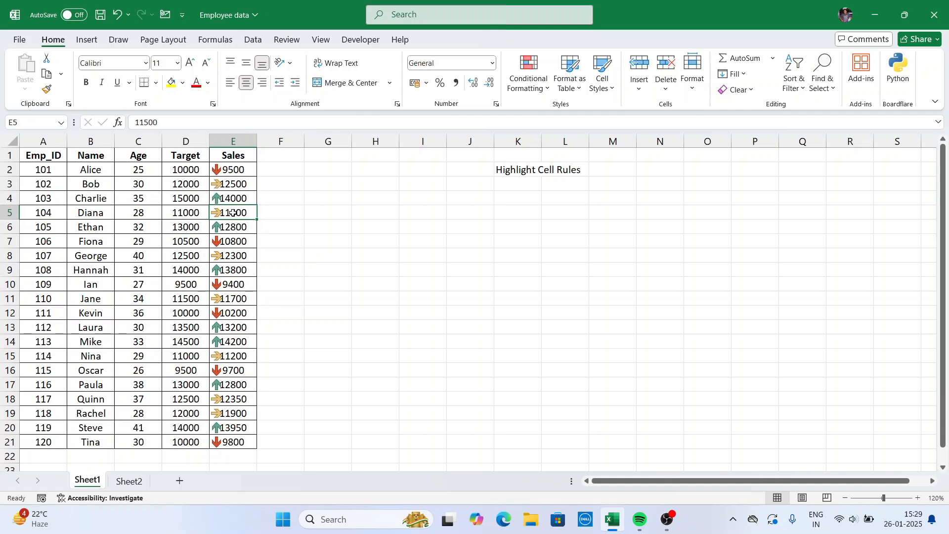
{"action": "left_click", "coordinate": [230, 258]}
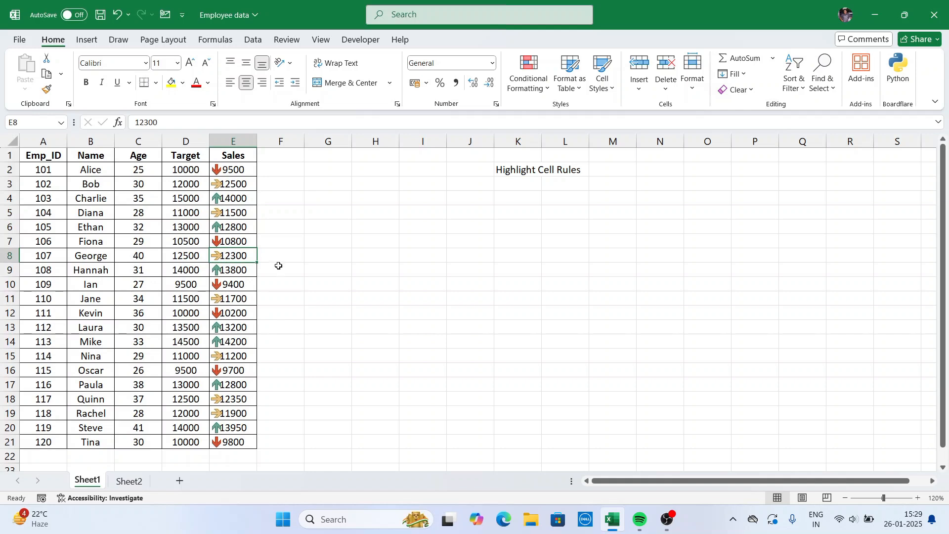
Apply the rimmed three traffic lights icon set to the Sales values in E2:E21.
{"action": "left_click", "coordinate": [234, 172]}
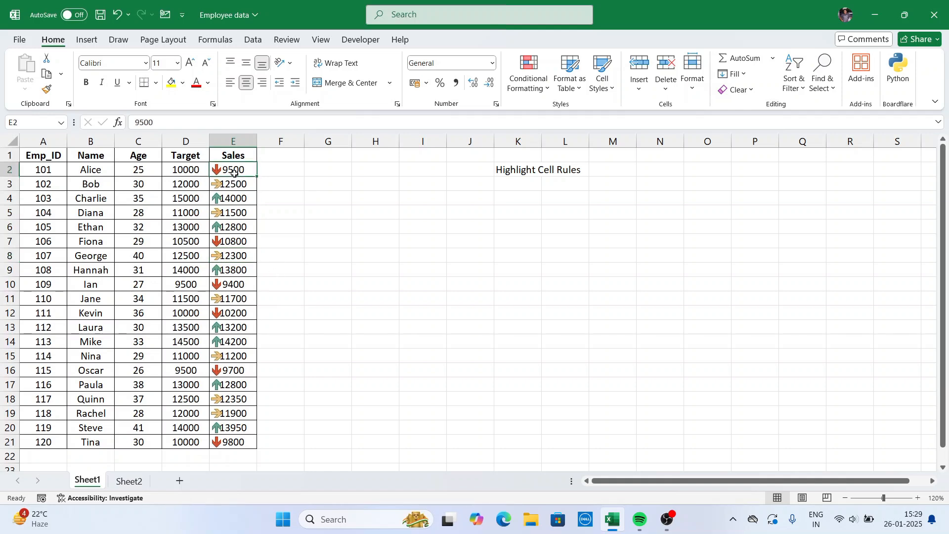
{"action": "key", "text": "ctrl+shift+Down"}
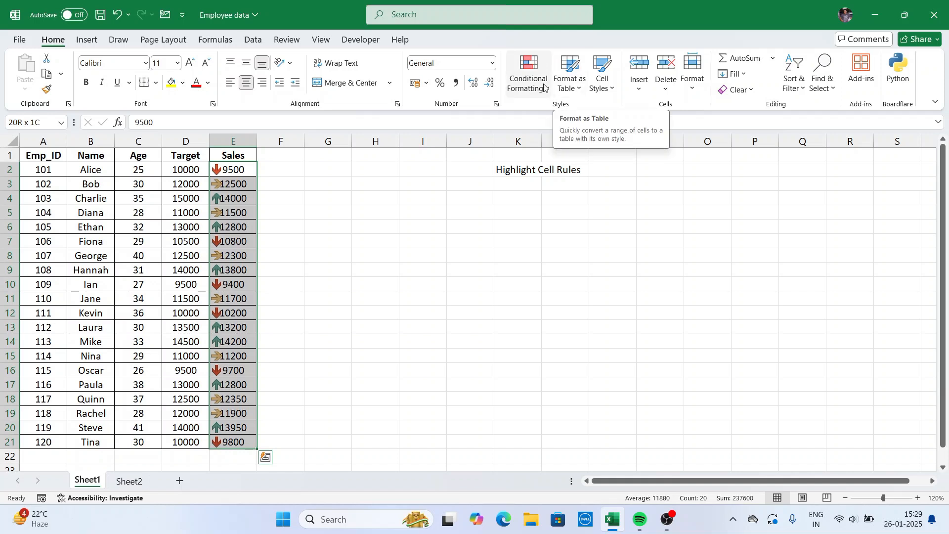
{"action": "left_click", "coordinate": [528, 79]}
{"action": "mouse_move", "coordinate": [547, 224]}
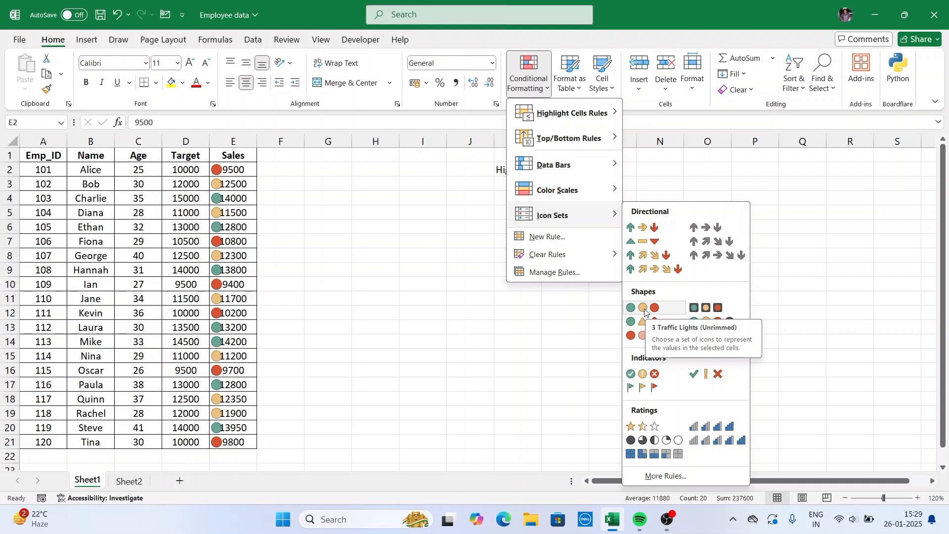
{"action": "left_click", "coordinate": [708, 310]}
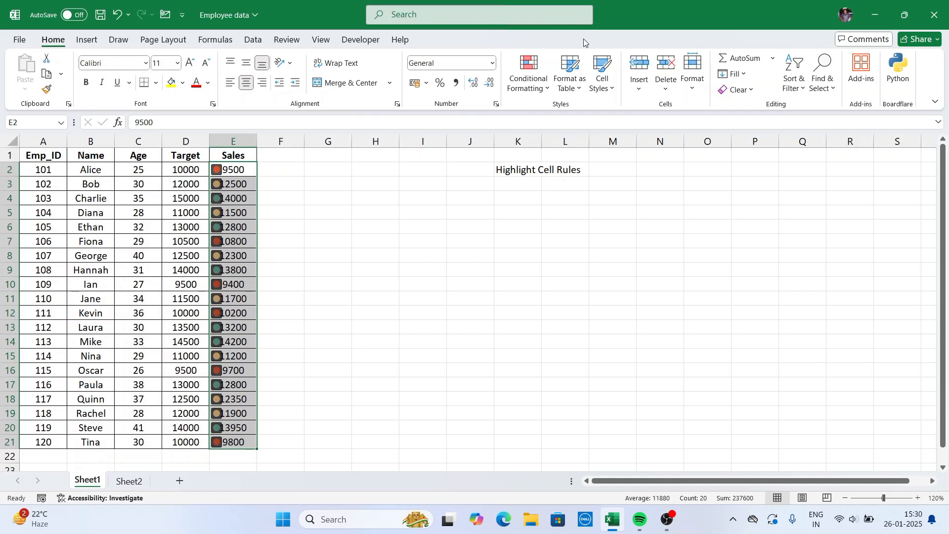
Apply the three-star ratings icon set to the Sales values in E2:E21 and check the icon in E14.
{"action": "left_click", "coordinate": [547, 93]}
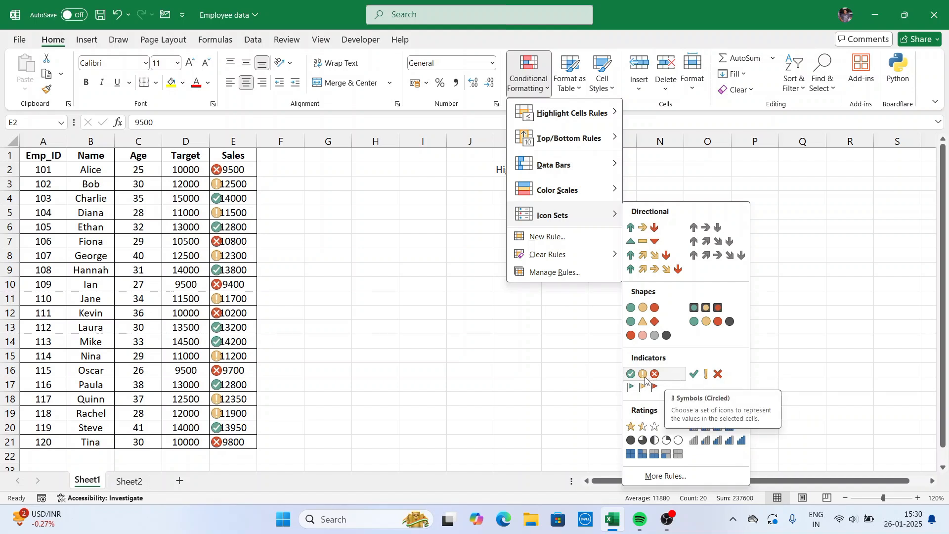
{"action": "left_click", "coordinate": [635, 433]}
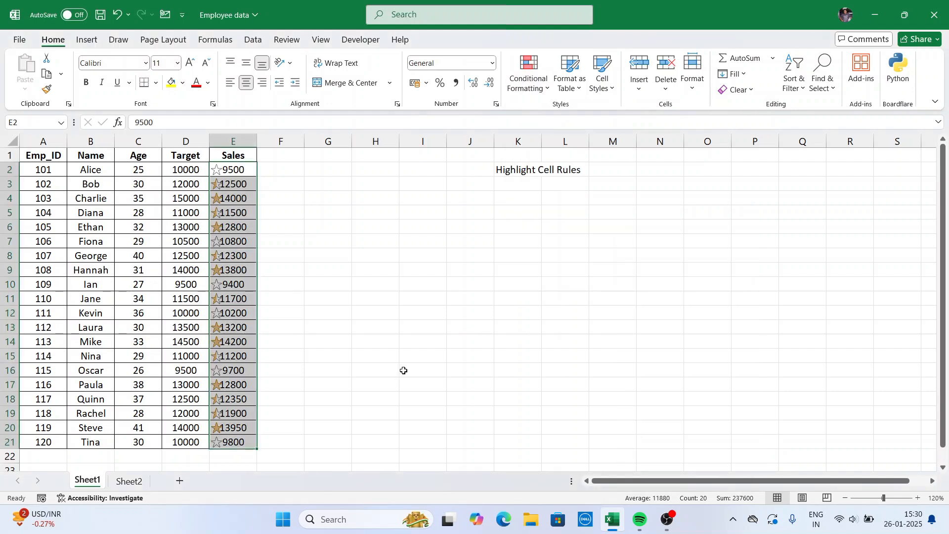
{"action": "left_click", "coordinate": [276, 364]}
{"action": "left_click", "coordinate": [230, 341]}
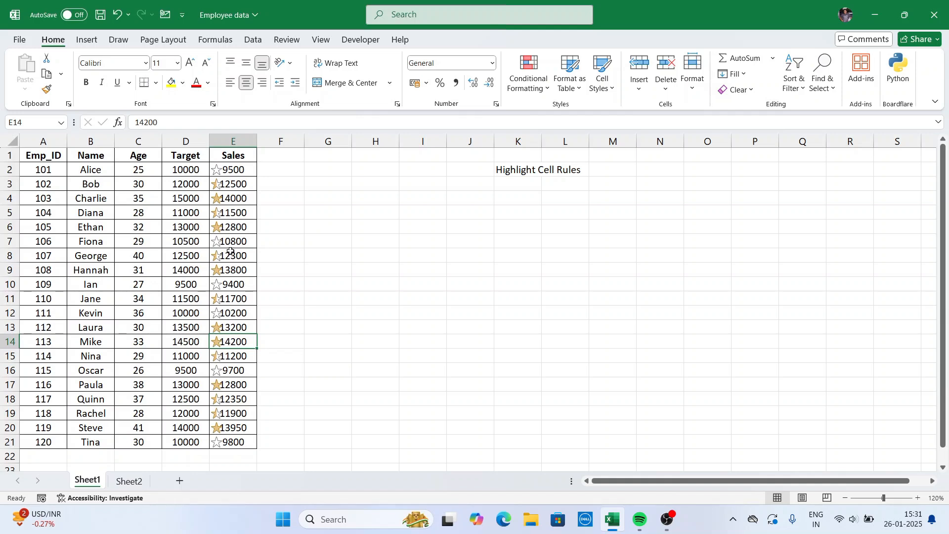
Apply the five-boxes ratings icon set to the Sales values in E2:E21 and check the icon in E14.
{"action": "left_click", "coordinate": [219, 170]}
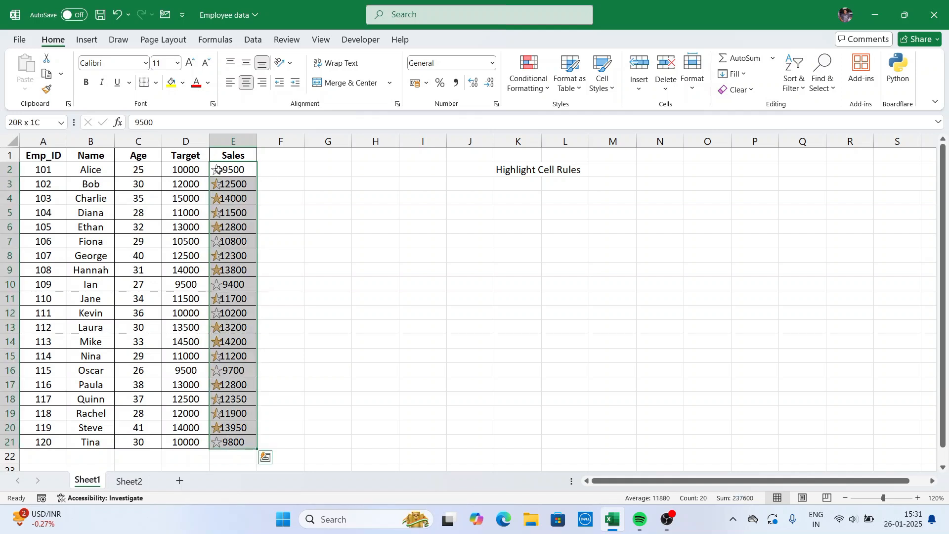
{"action": "left_click", "coordinate": [544, 88]}
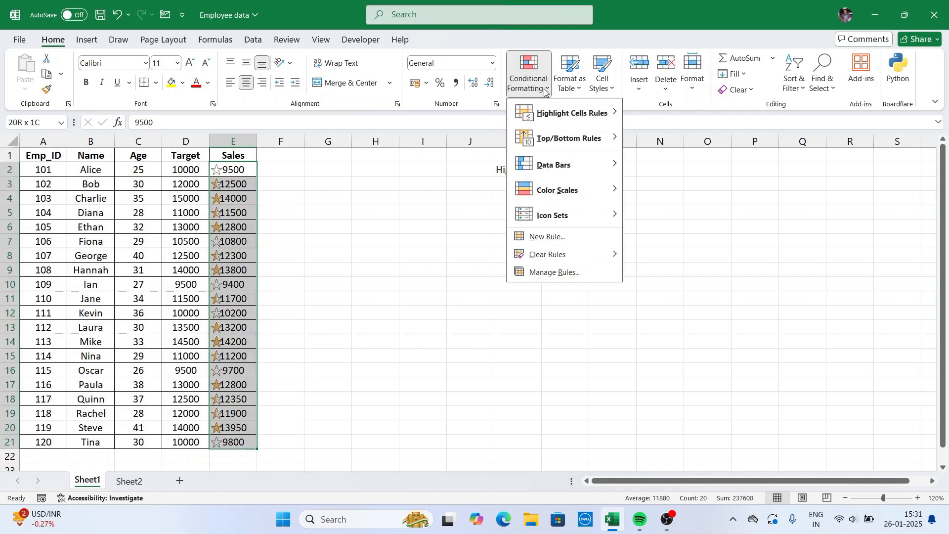
{"action": "mouse_move", "coordinate": [566, 220]}
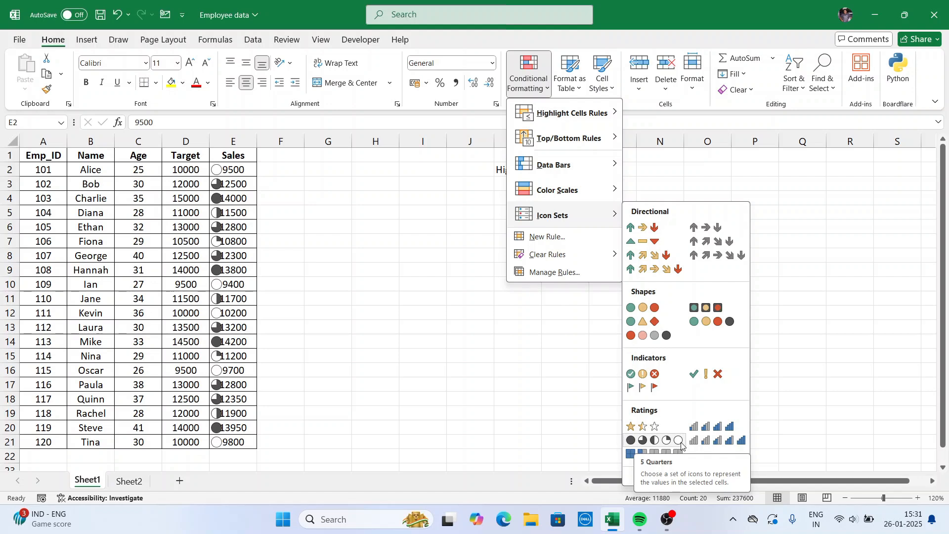
{"action": "left_click", "coordinate": [631, 454]}
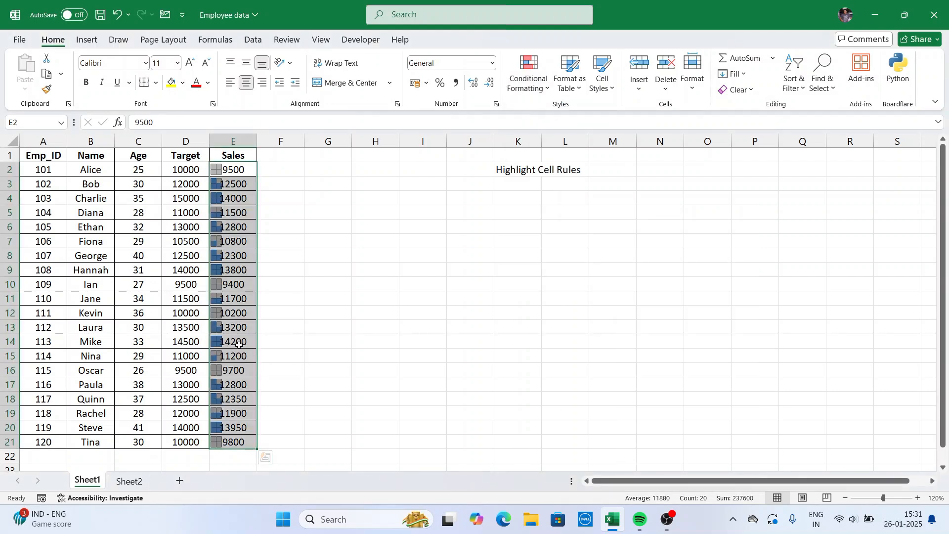
{"action": "left_click", "coordinate": [239, 344]}
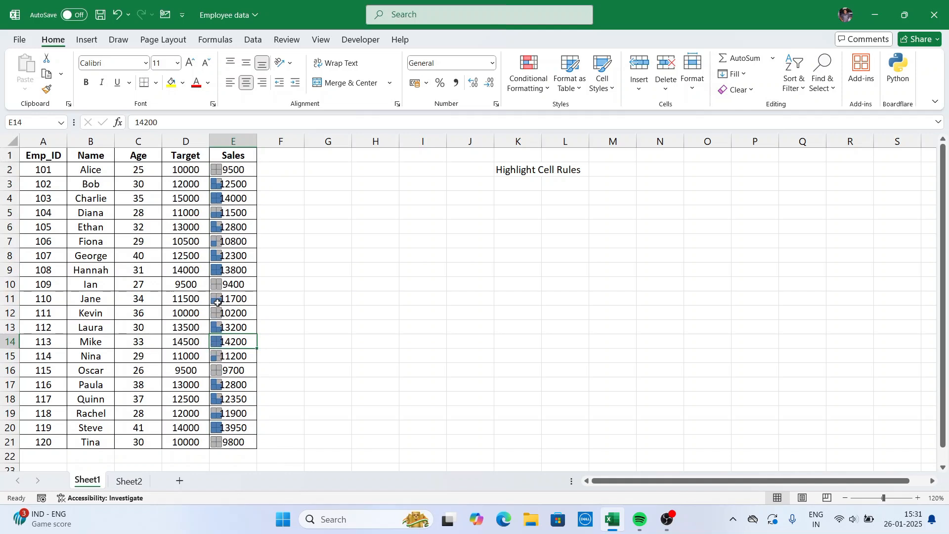
Preview other icon sets, including Red To Black, on the Sales values in E2:E21 without applying one.
{"action": "left_click", "coordinate": [219, 171]}
{"action": "key", "text": "ctrl+shift+Down"}
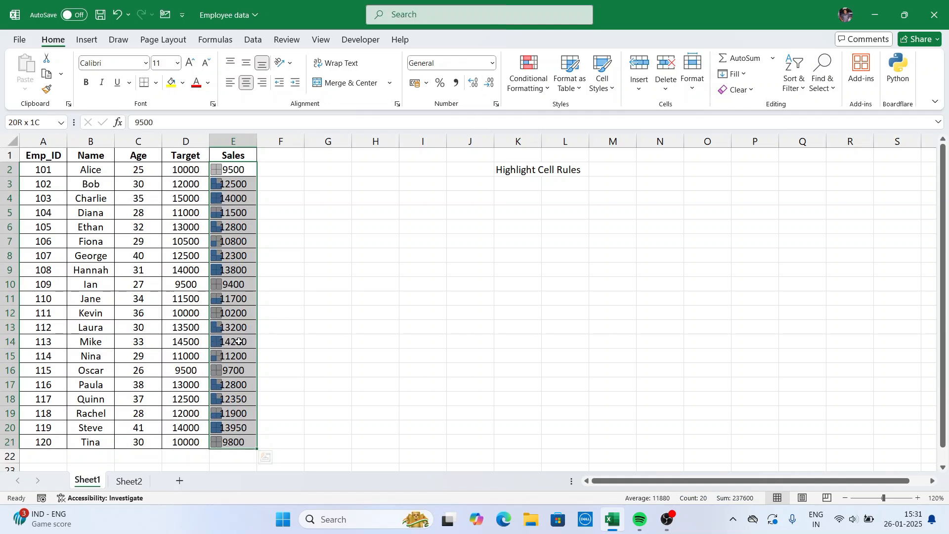
{"action": "left_click", "coordinate": [544, 88]}
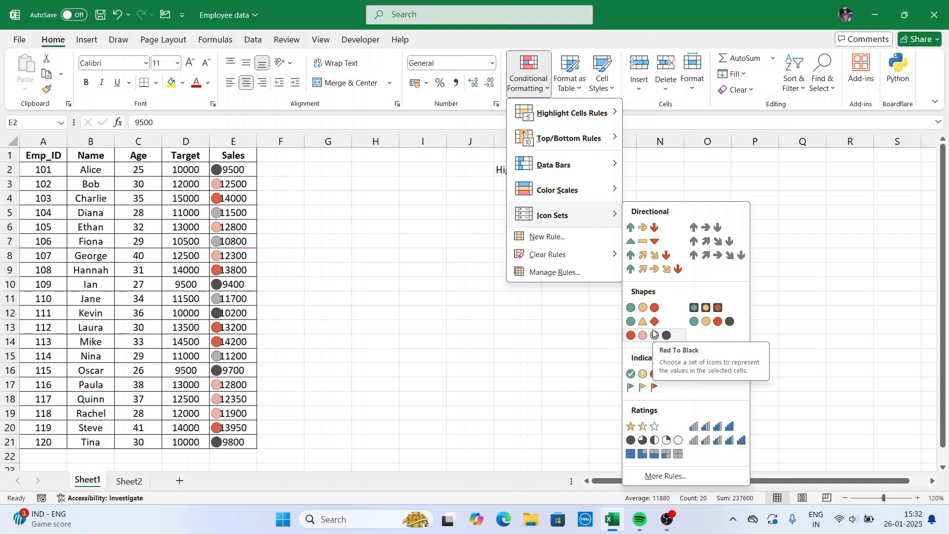
{"action": "mouse_move", "coordinate": [556, 170]}
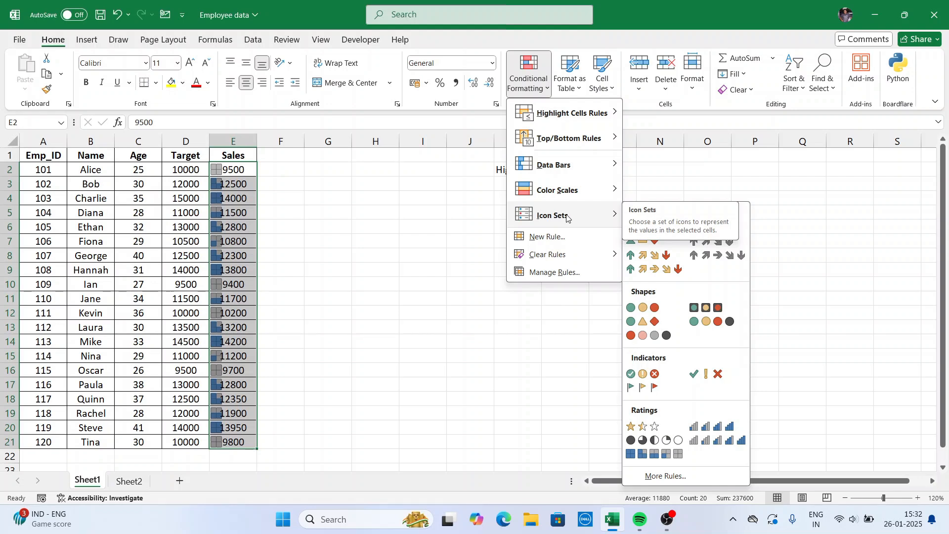
{"action": "left_click", "coordinate": [391, 266]}
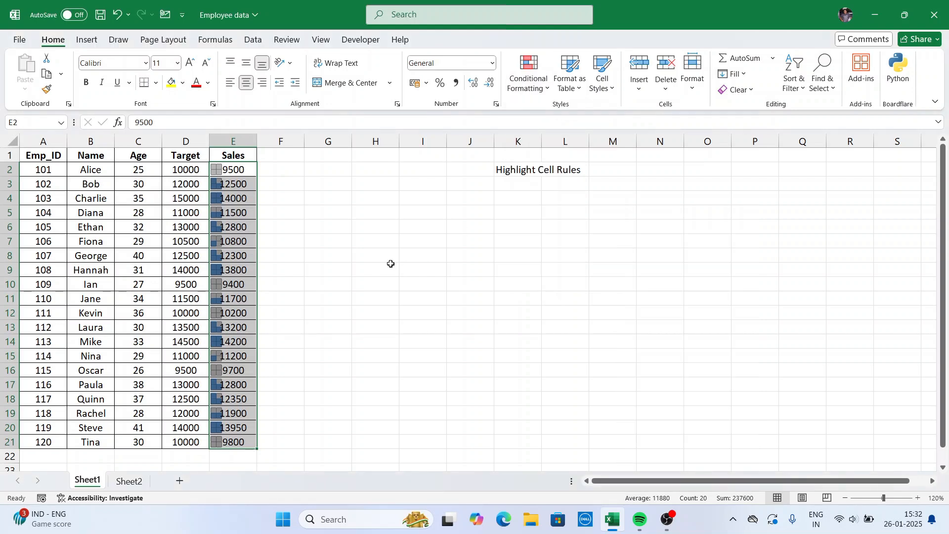